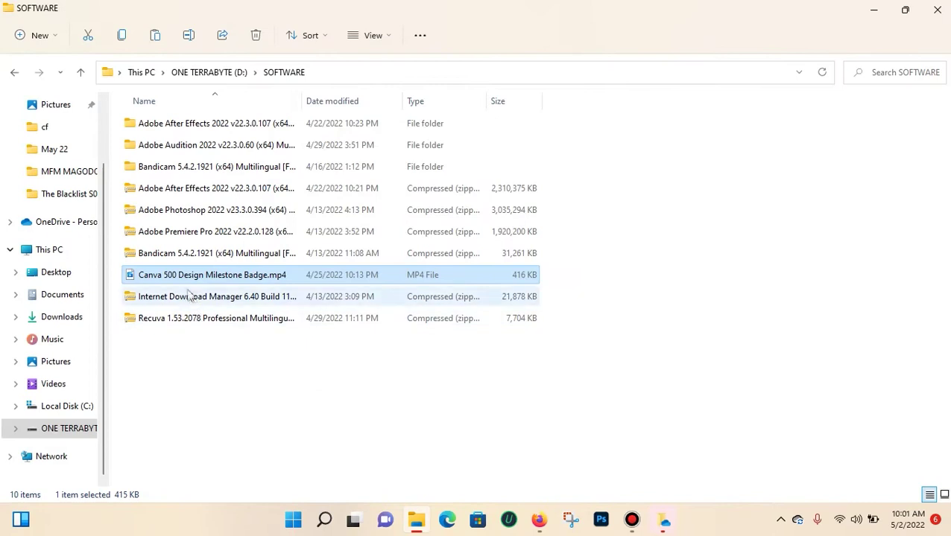
Delete Canva 500 Design Milestone Badge.mp4, undo it, and glance at the YouTube page in Firefox
key("Delete")
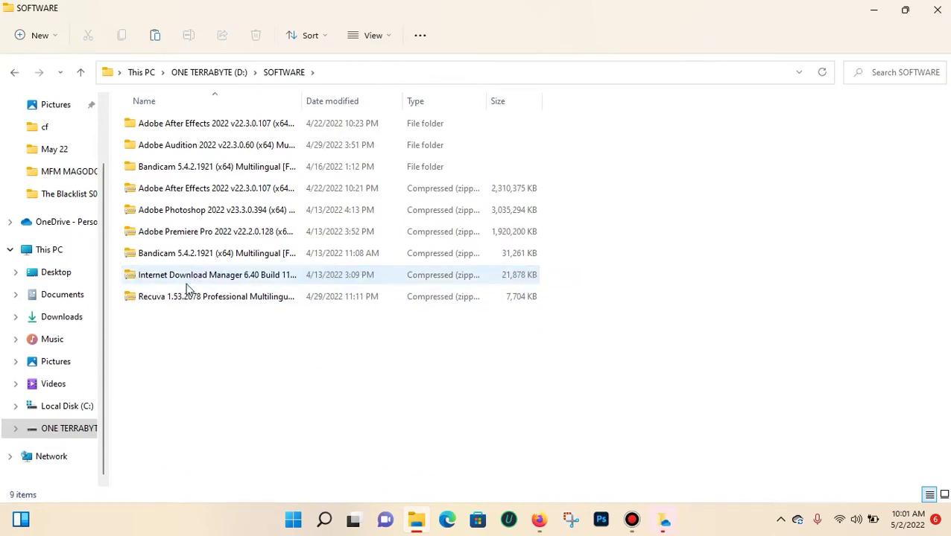
key("ctrl+z")
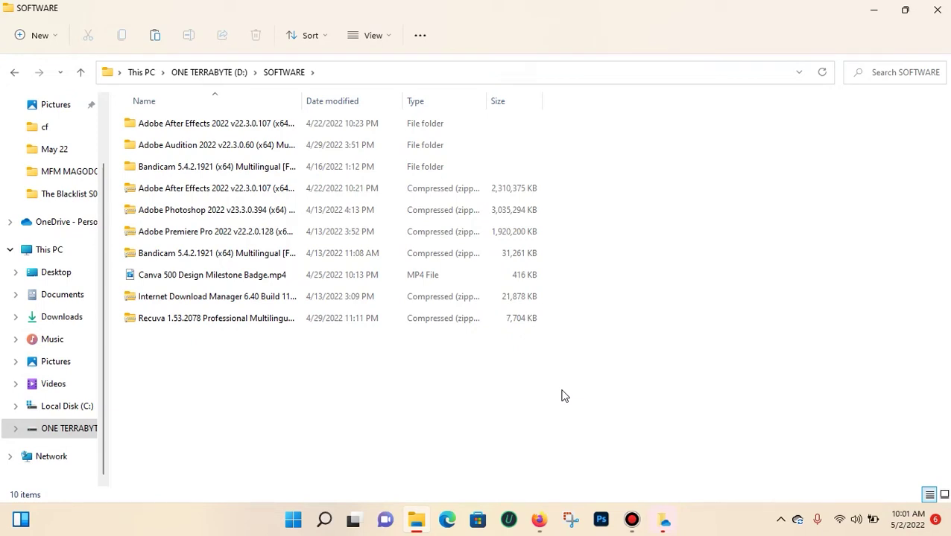
left_click(543, 520)
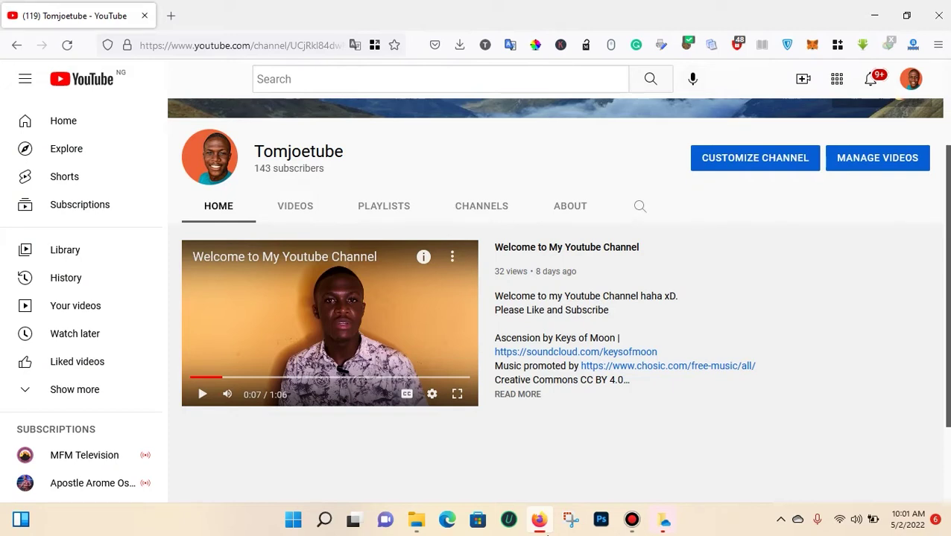
left_click(415, 520)
Delete the Canva video again, undo once more, then delete it for good and show the desktop
left_click(197, 280)
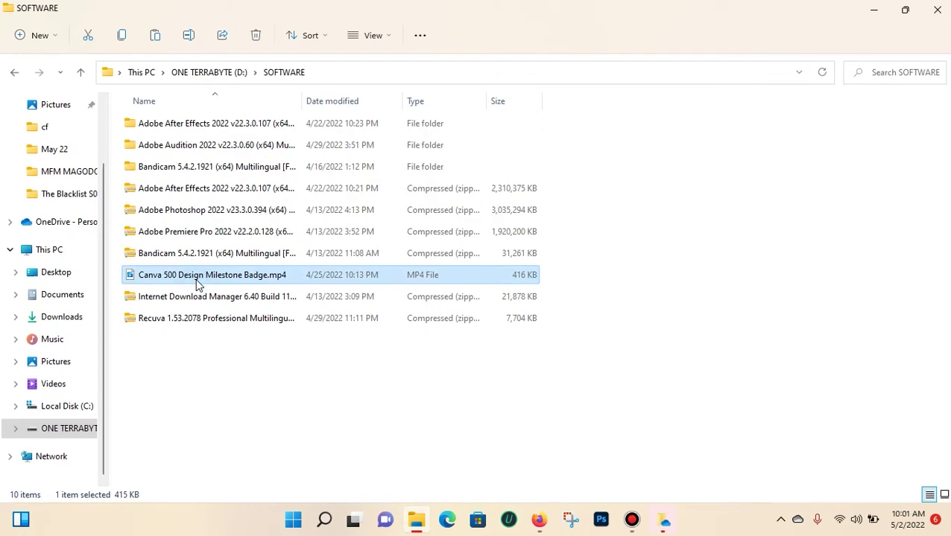
key("Delete")
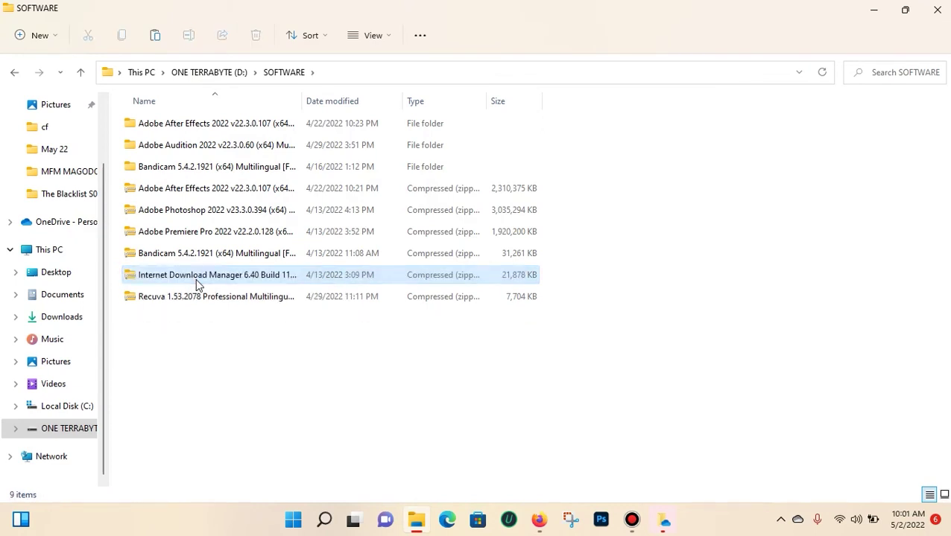
key("ctrl+z")
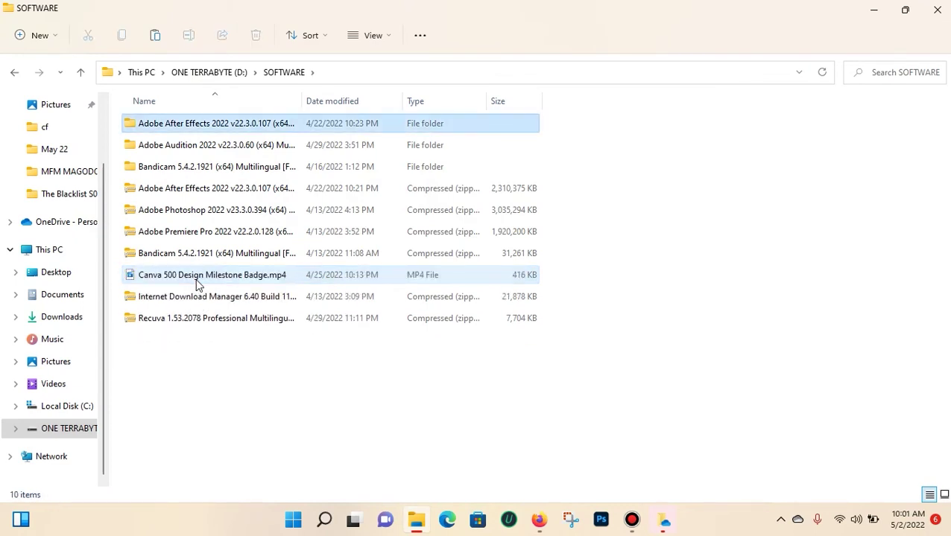
left_click(176, 280)
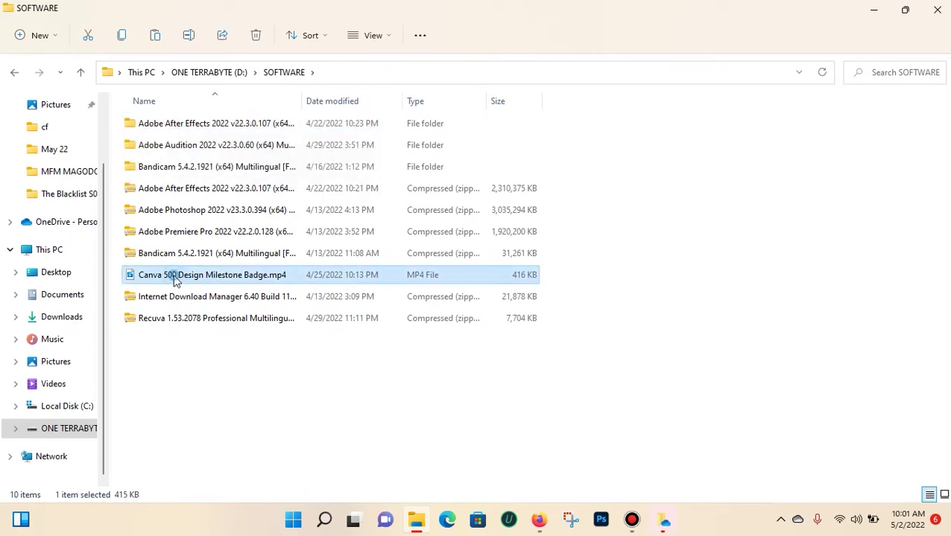
key("Delete")
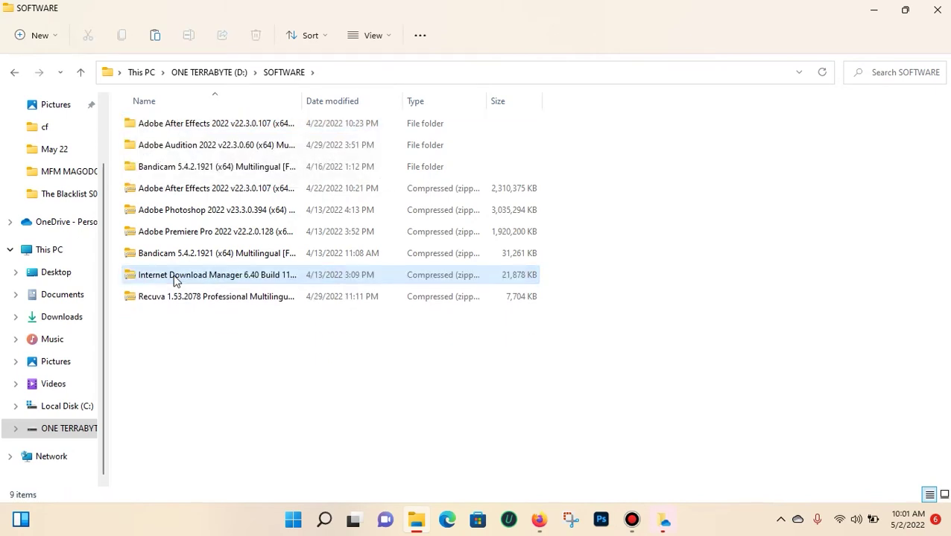
key("super+d")
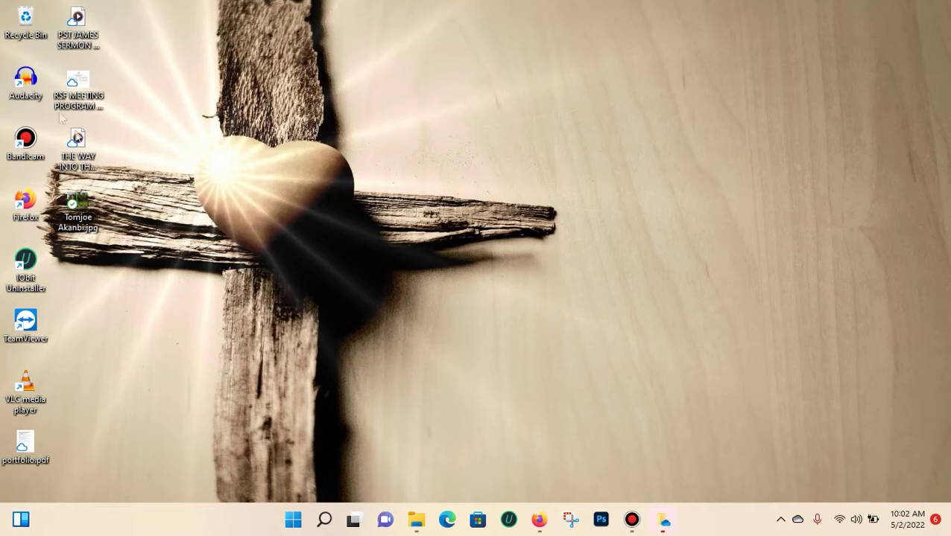
Restore Canva 500 Design Milestone Badge.mp4 from the Recycle Bin and dismiss the OneDrive notice
double_click(21, 42)
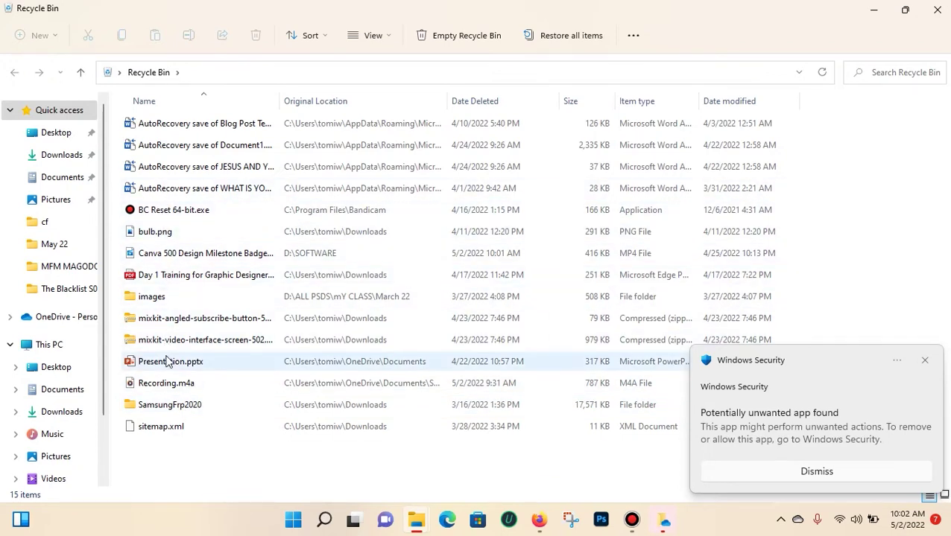
left_click(168, 257)
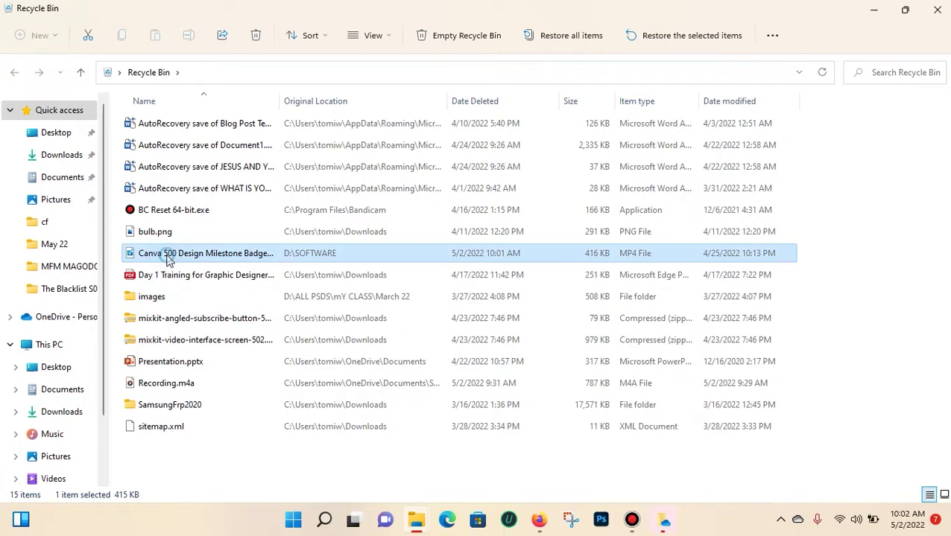
right_click(167, 259)
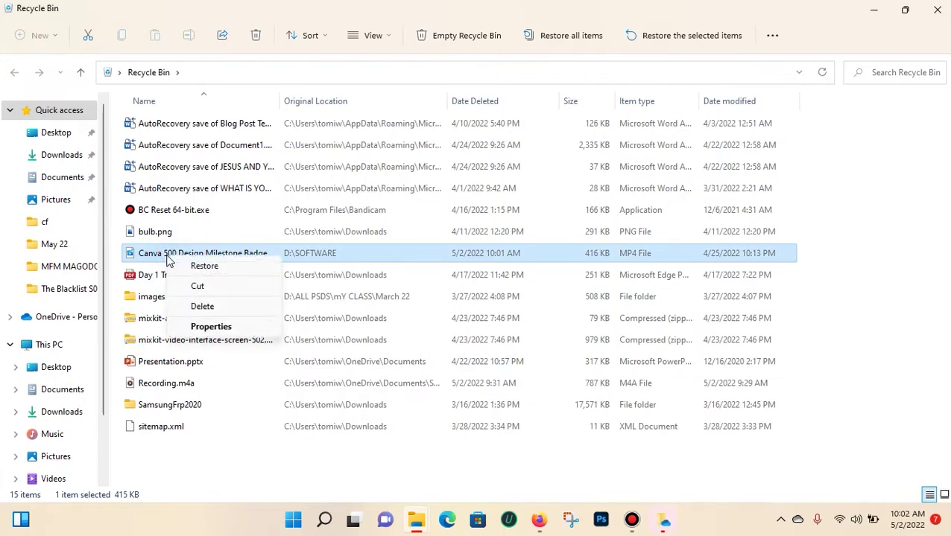
left_click(179, 266)
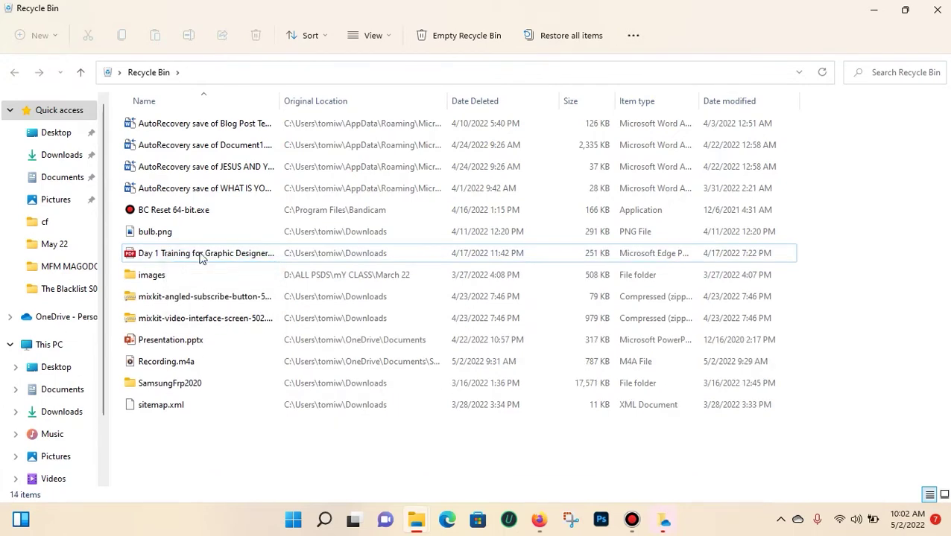
left_click(937, 7)
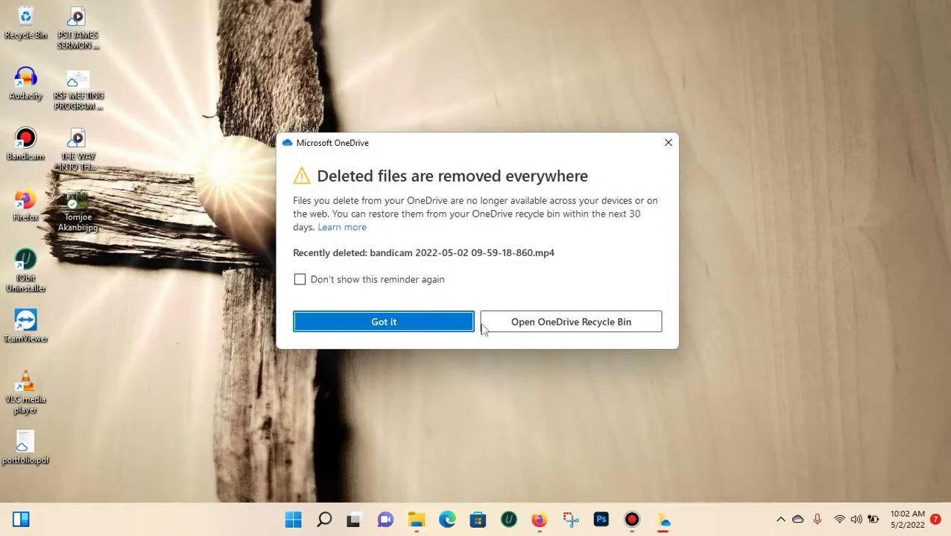
left_click(457, 322)
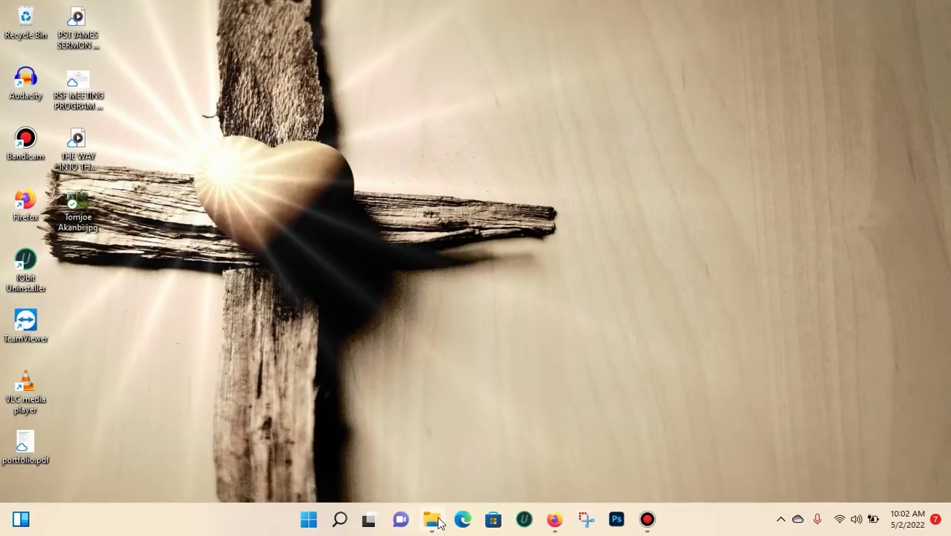
Permanently delete the Canva video with Shift+Delete, cancelling the first prompt before confirming the second
left_click(439, 519)
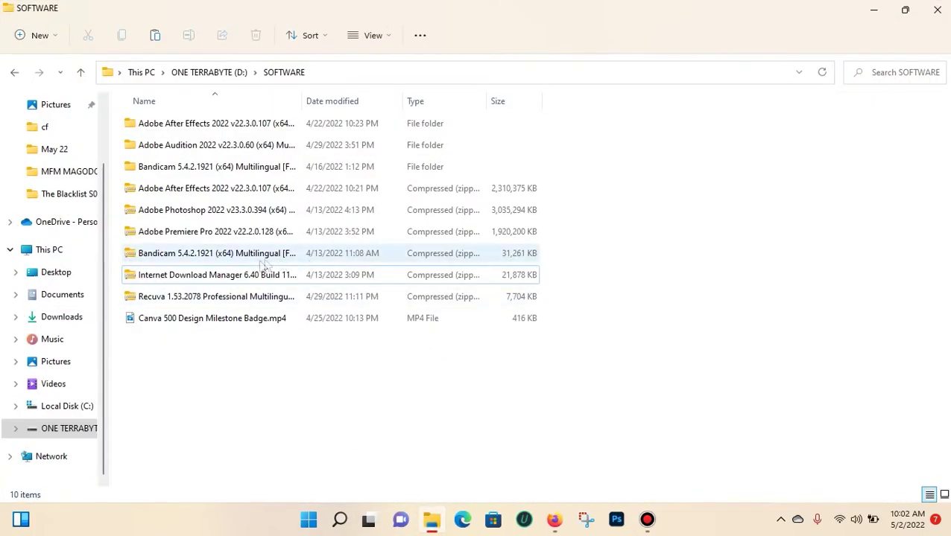
left_click(237, 328)
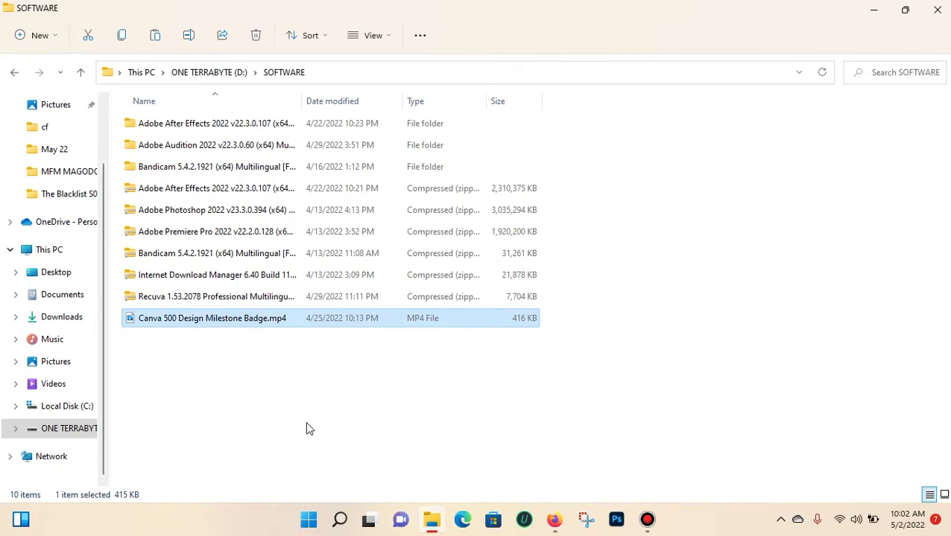
key("shift+Delete")
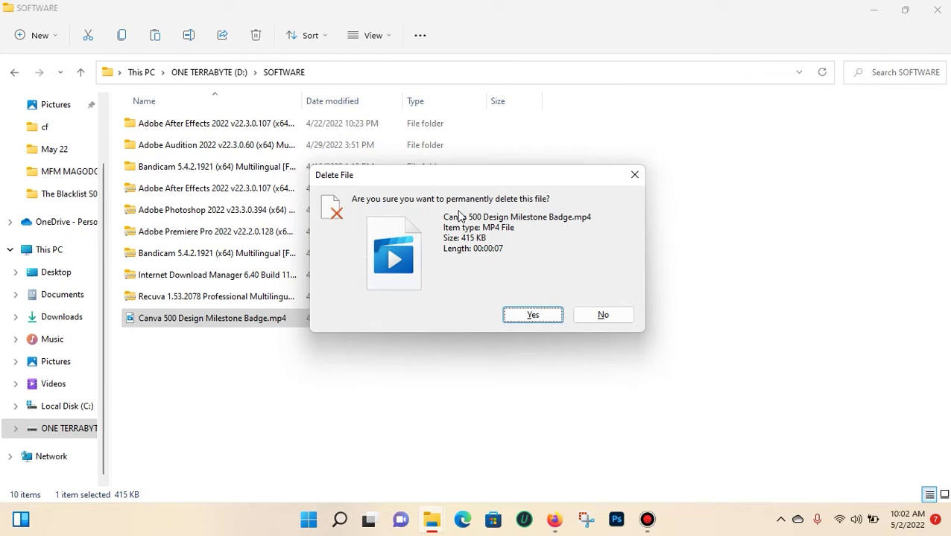
key("Escape")
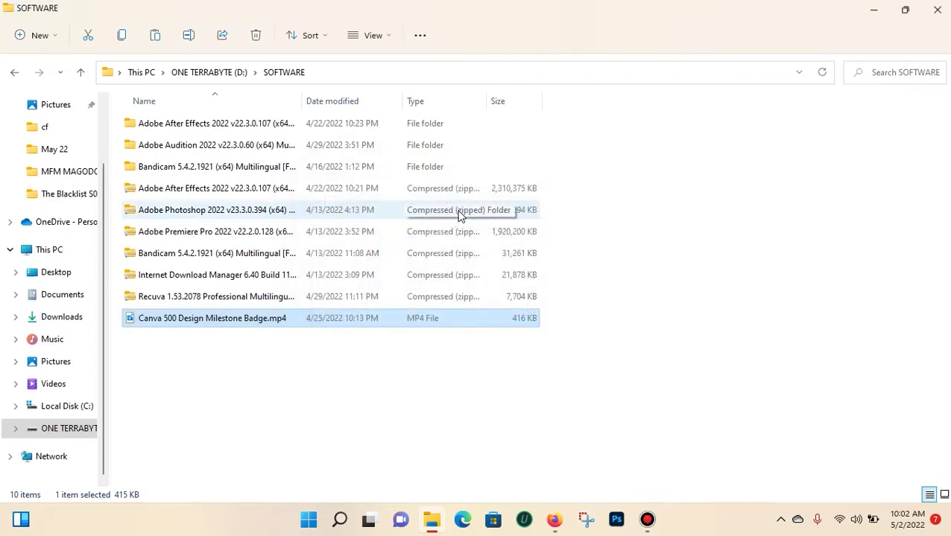
key("shift+Delete")
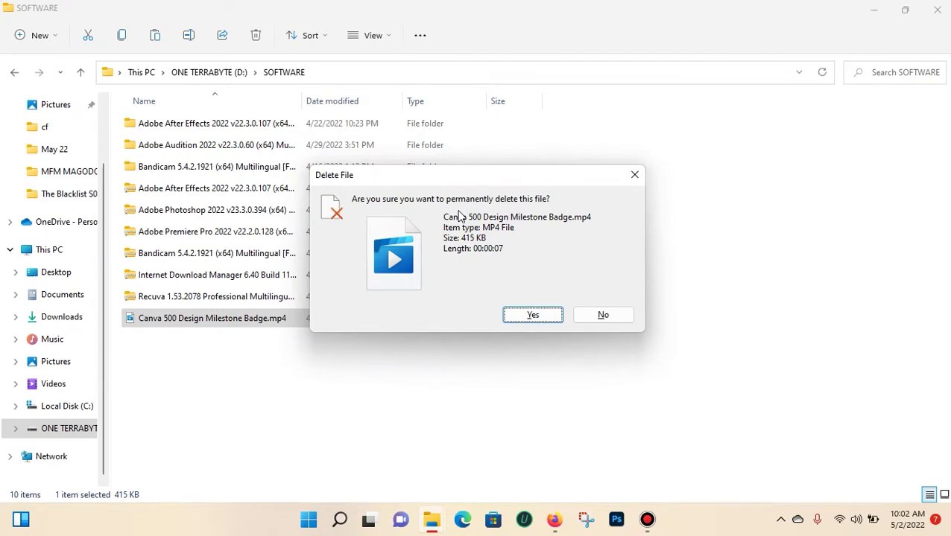
key("Return")
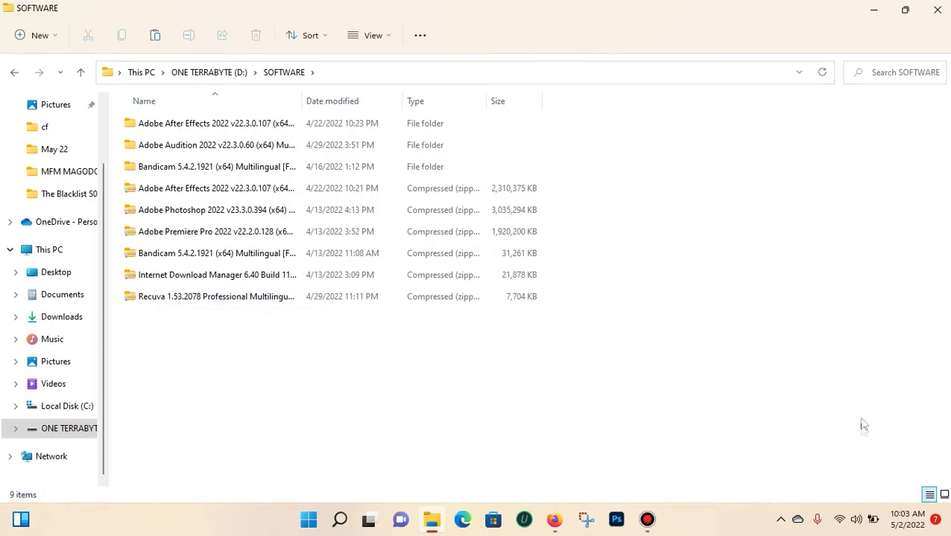
left_click(842, 518)
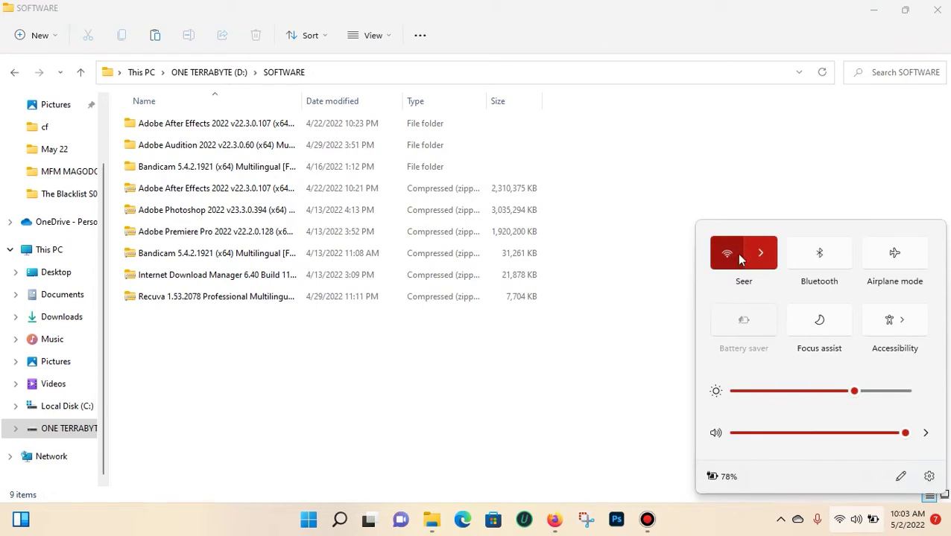
Turn Wi-Fi off and close the Quick Settings panel
left_click(736, 258)
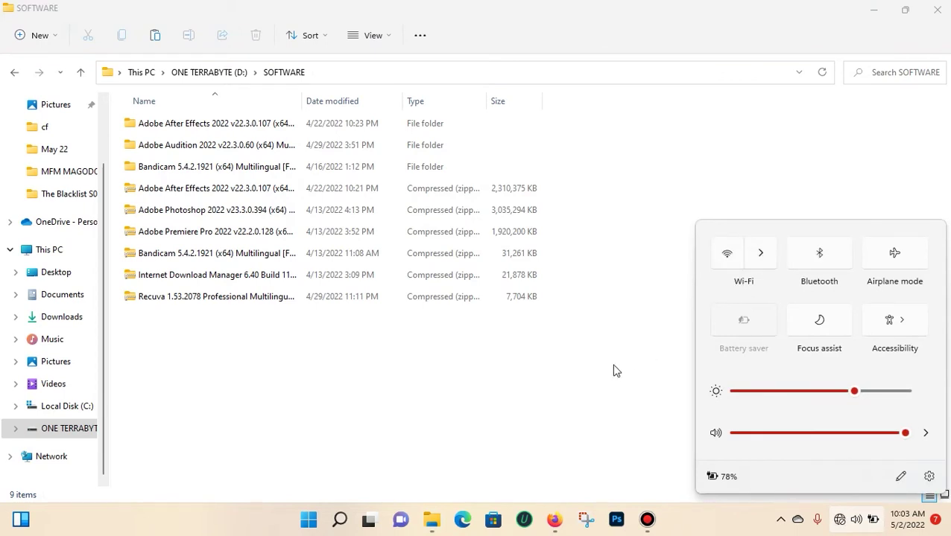
left_click(615, 370)
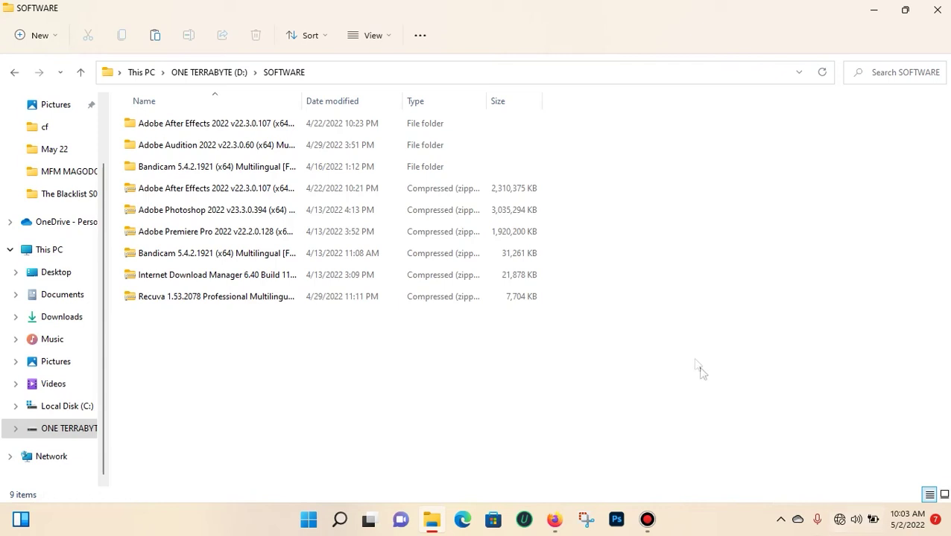
In Windows Security's Virus & threat protection settings, switch Real-time protection off
left_click(780, 520)
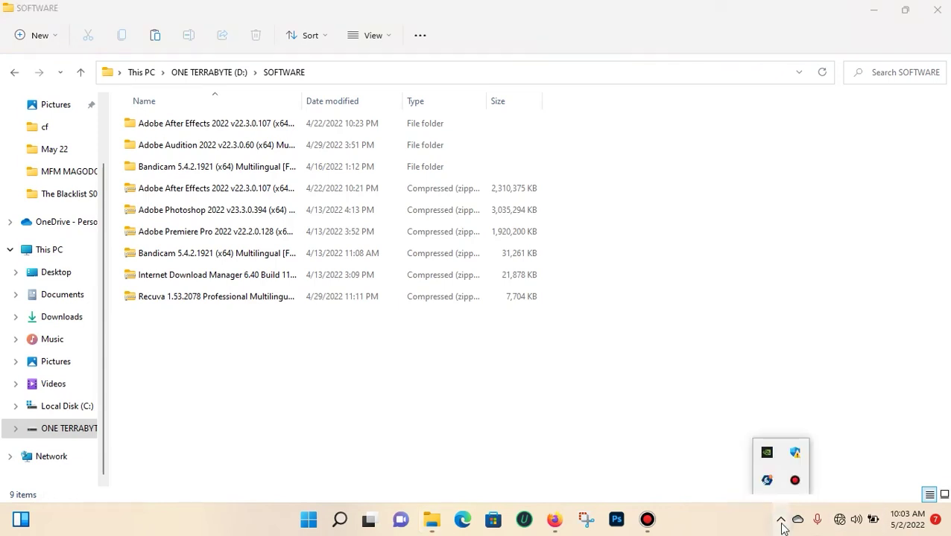
left_click(793, 452)
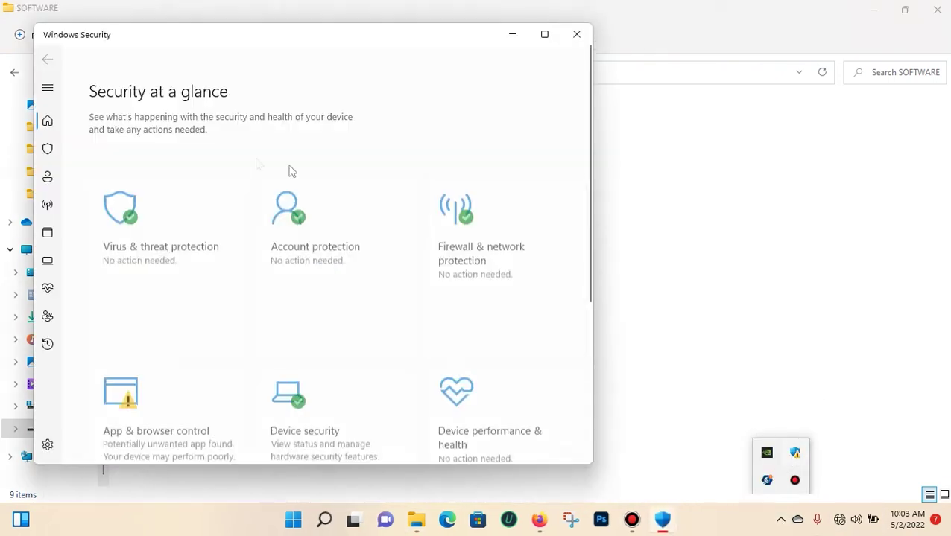
left_click(51, 150)
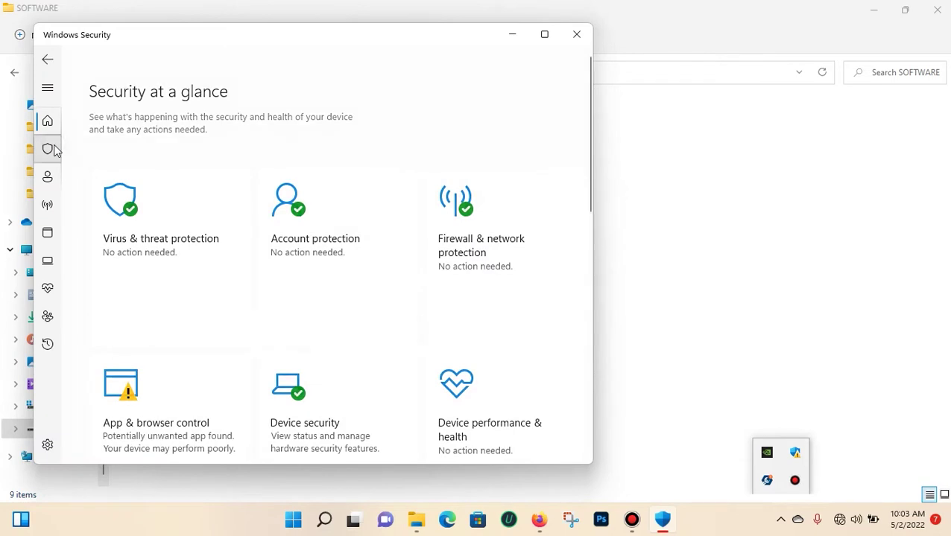
scroll(272, 388, "down", 3)
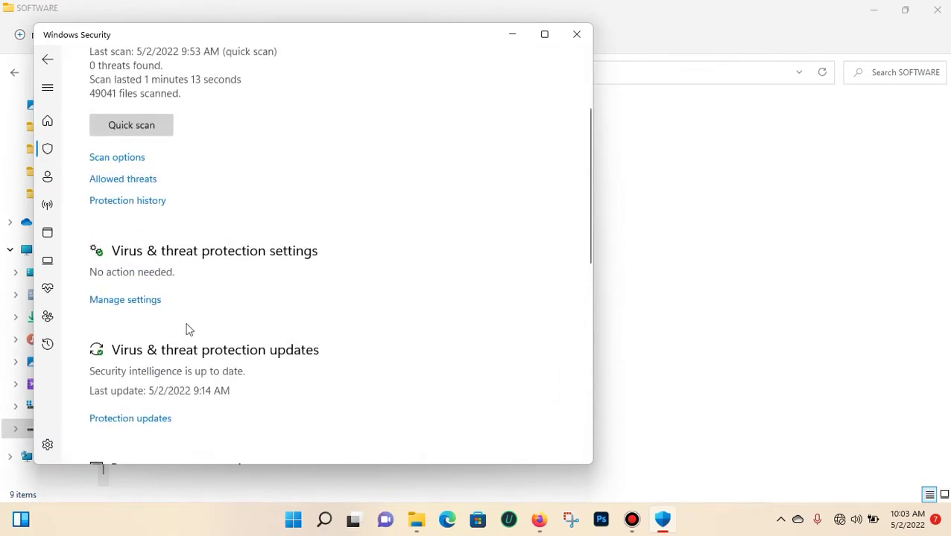
left_click(47, 122)
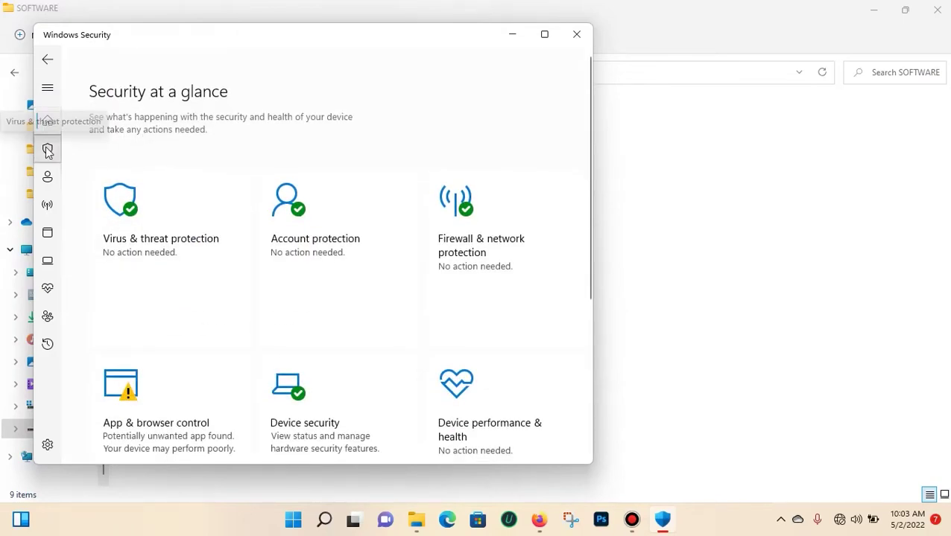
left_click(47, 150)
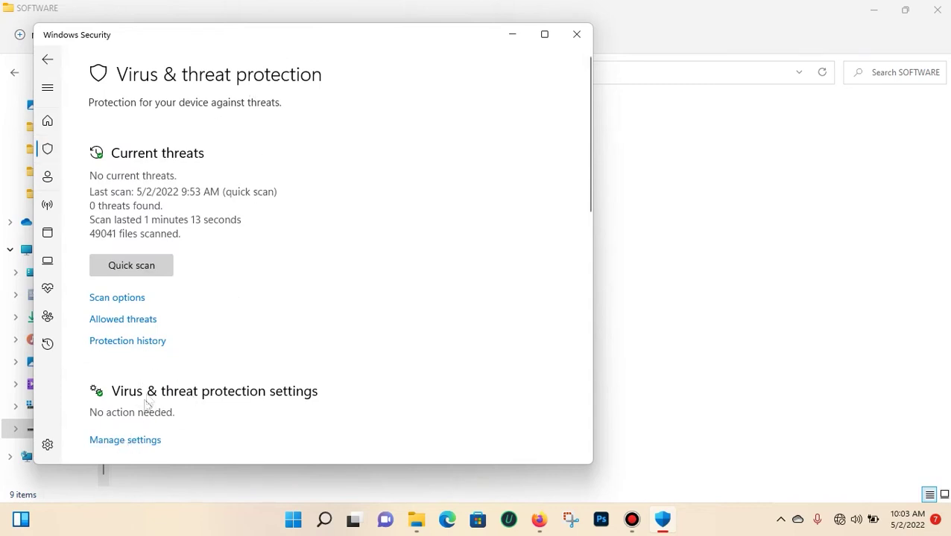
left_click(142, 441)
left_click(103, 242)
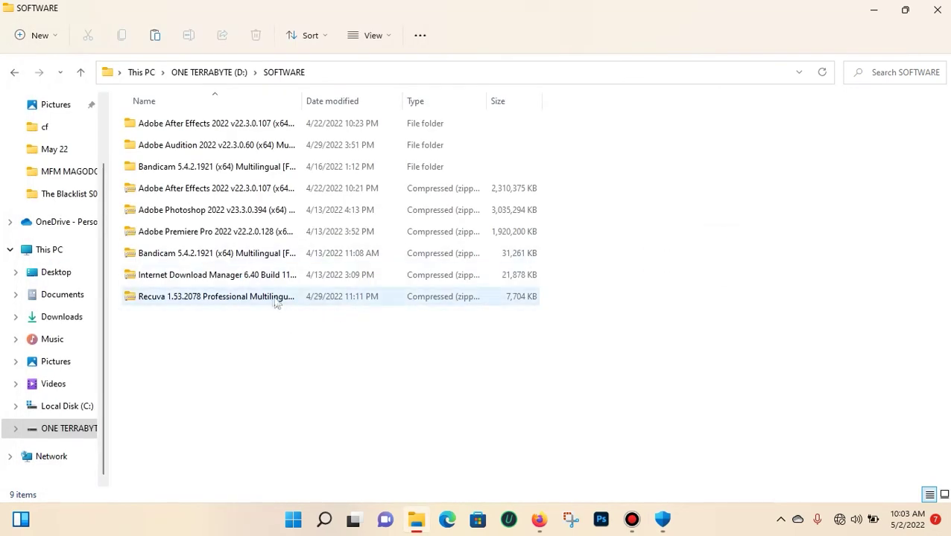
Extract the Recuva 1.53.2078 Professional zip with 7-Zip, entering the archive password
left_click(275, 189)
left_click(290, 457)
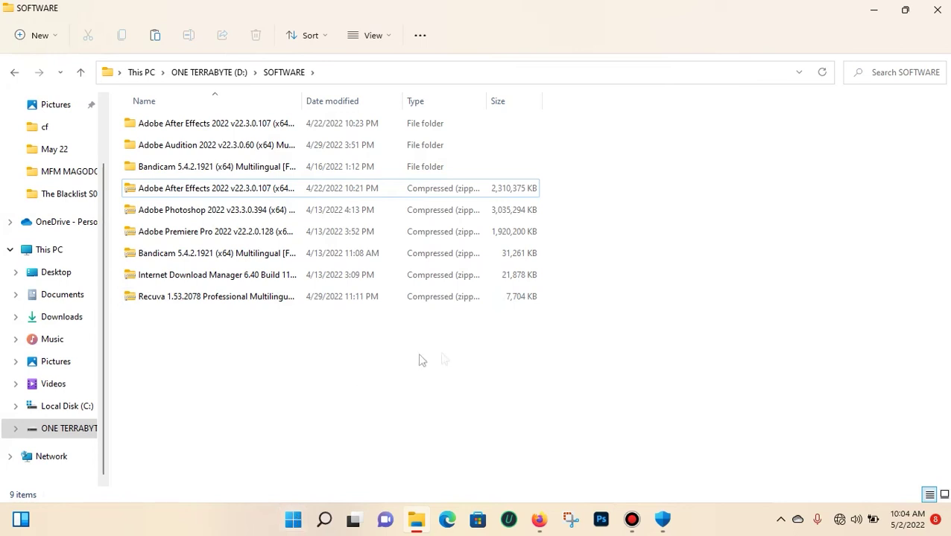
right_click(276, 301)
left_click(398, 286)
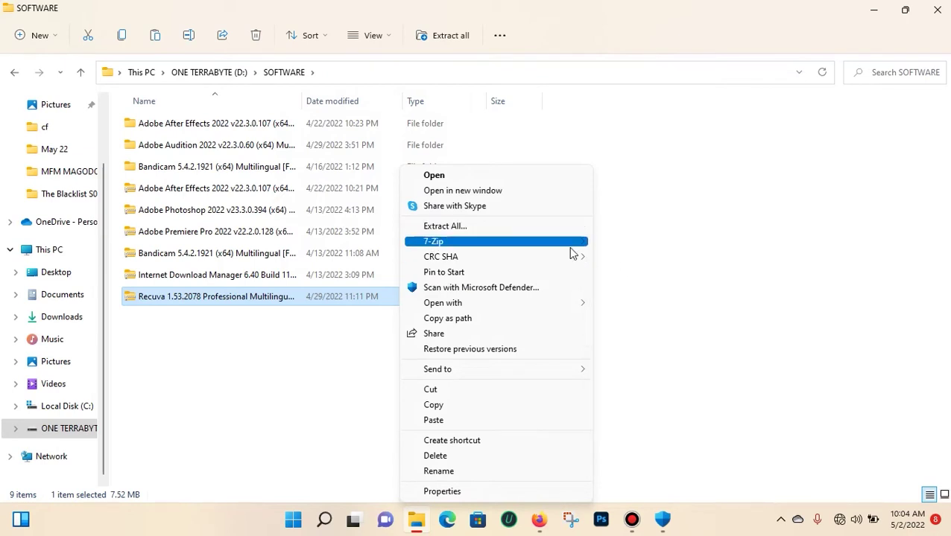
mouse_move(570, 248)
left_click(639, 277)
key("Return")
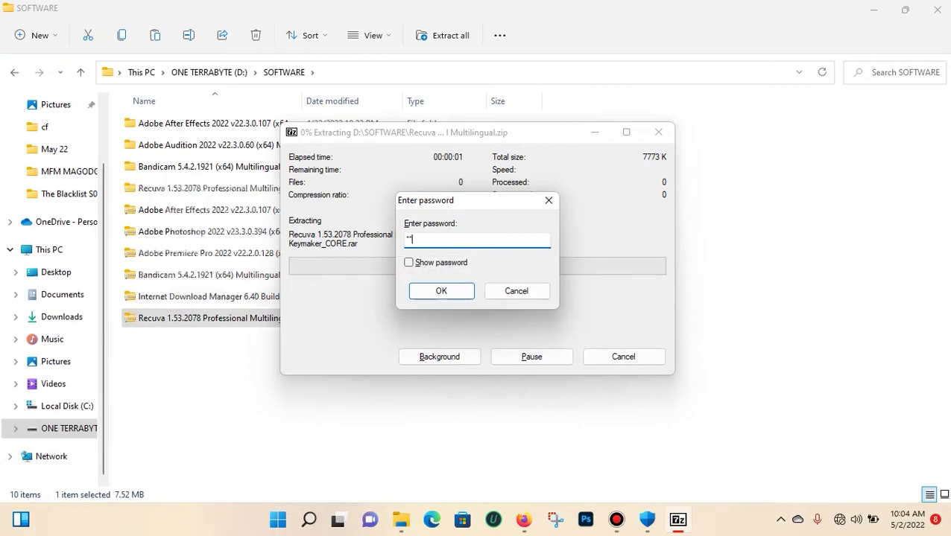
key("Return")
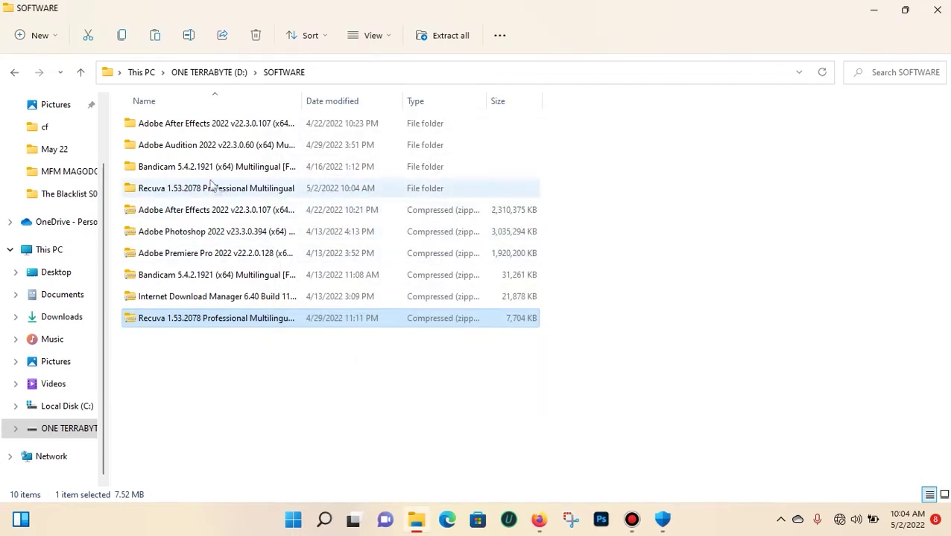
Open the extracted Recuva folders and launch the rcsetup153_pro.exe installer
double_click(205, 186)
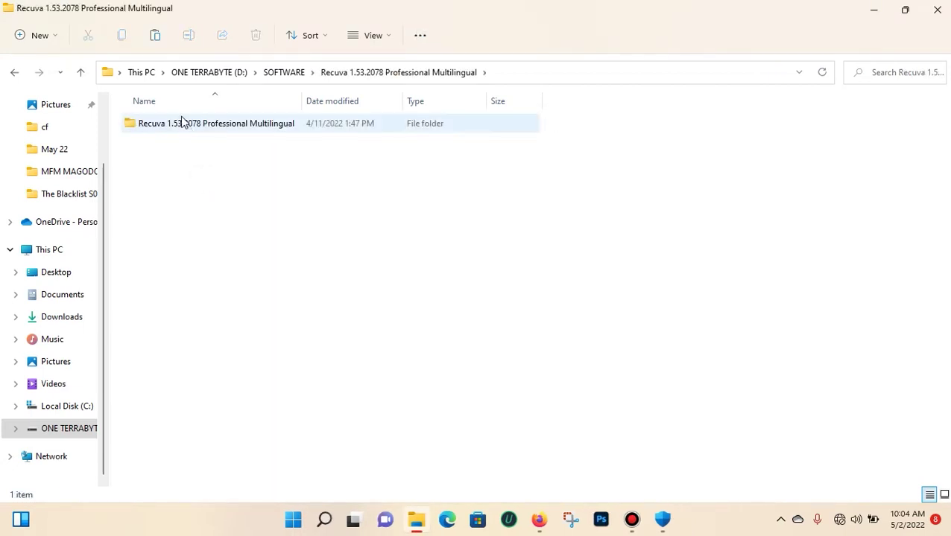
double_click(182, 123)
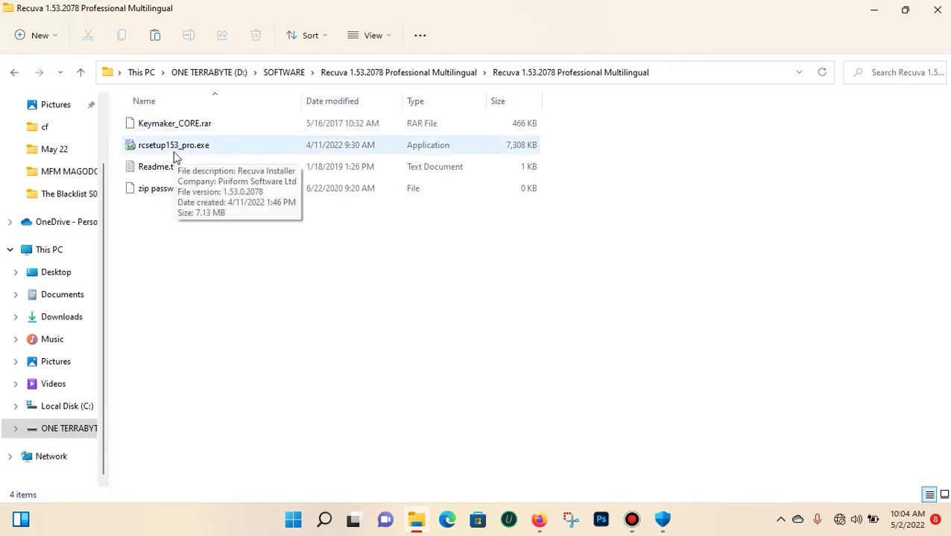
double_click(174, 151)
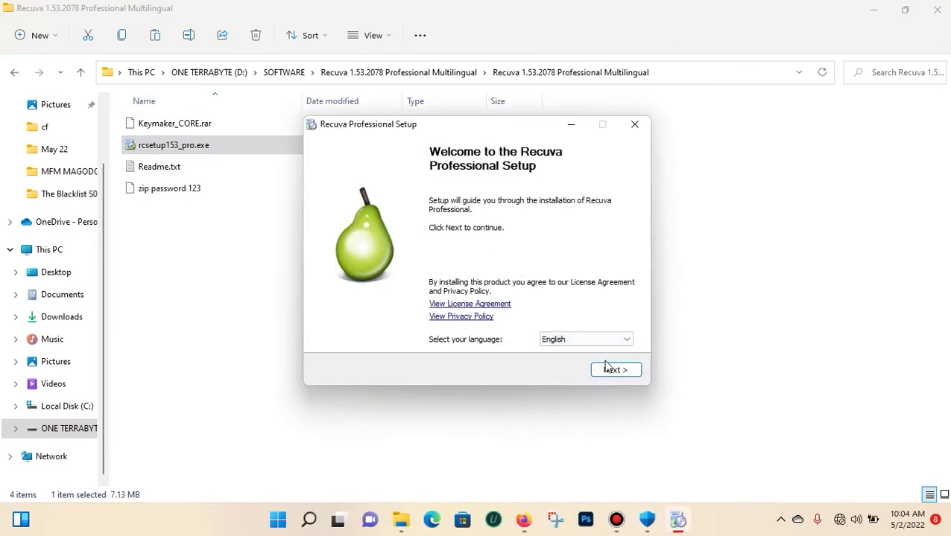
Install Recuva Professional with default options and finish with Run Recuva Professional checked
left_click(612, 370)
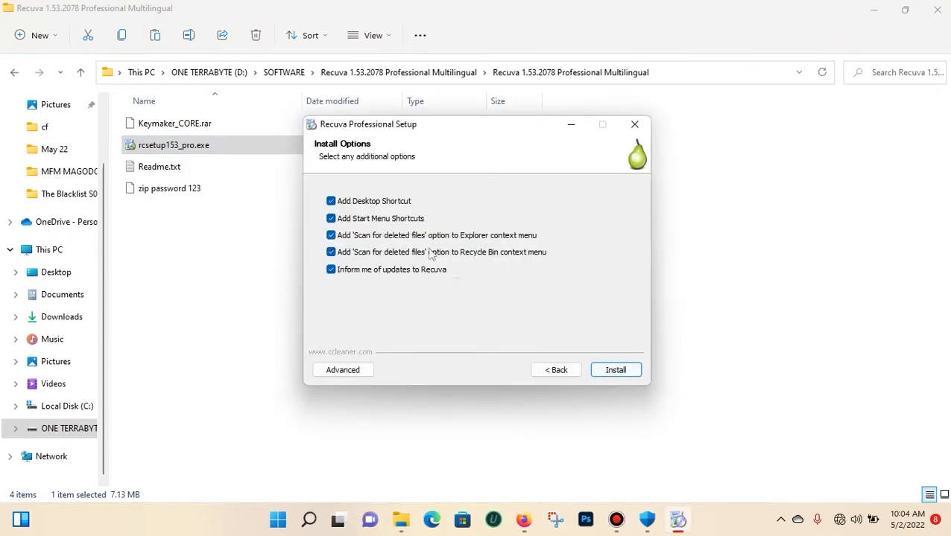
left_click(611, 369)
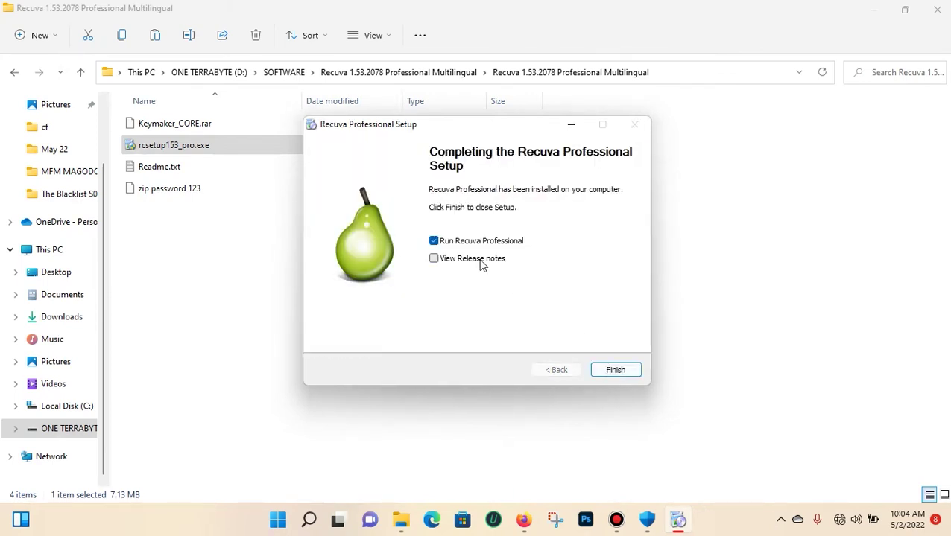
left_click(613, 373)
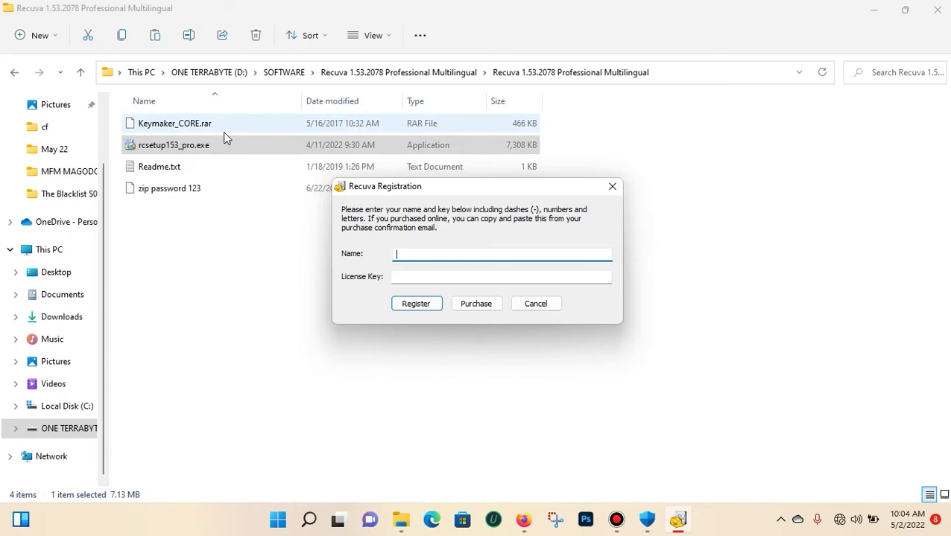
Extract Keymaker_CORE.rar with 7-Zip into a Keymaker_CORE folder inside the Recuva folder
left_click(193, 122)
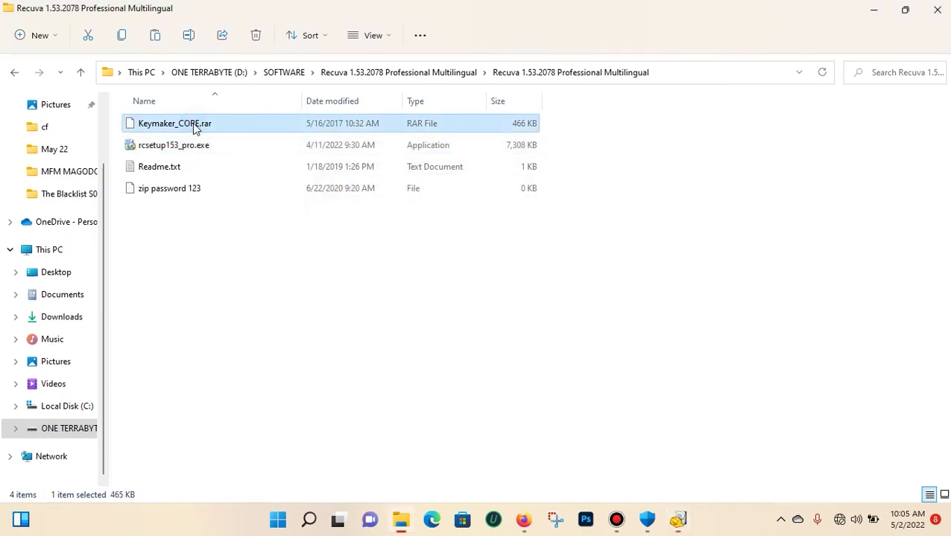
right_click(192, 123)
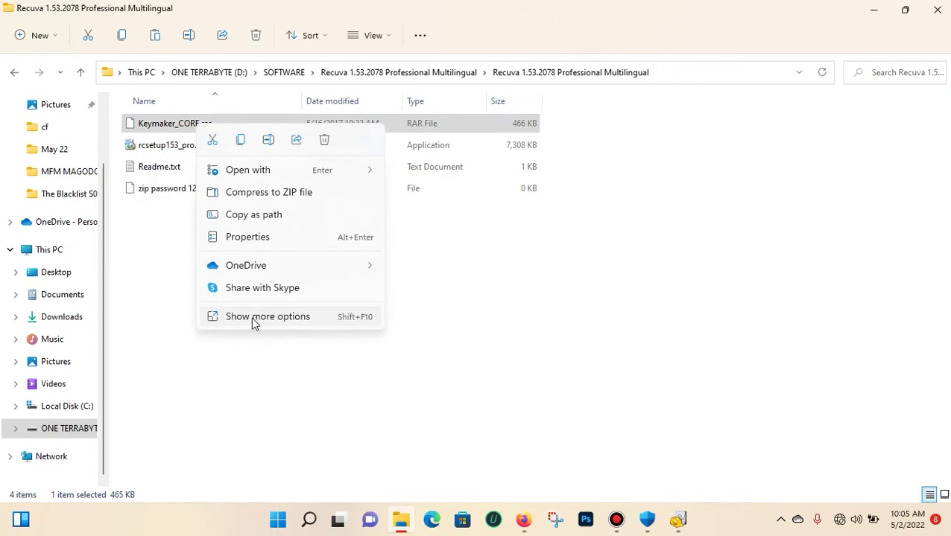
left_click(253, 318)
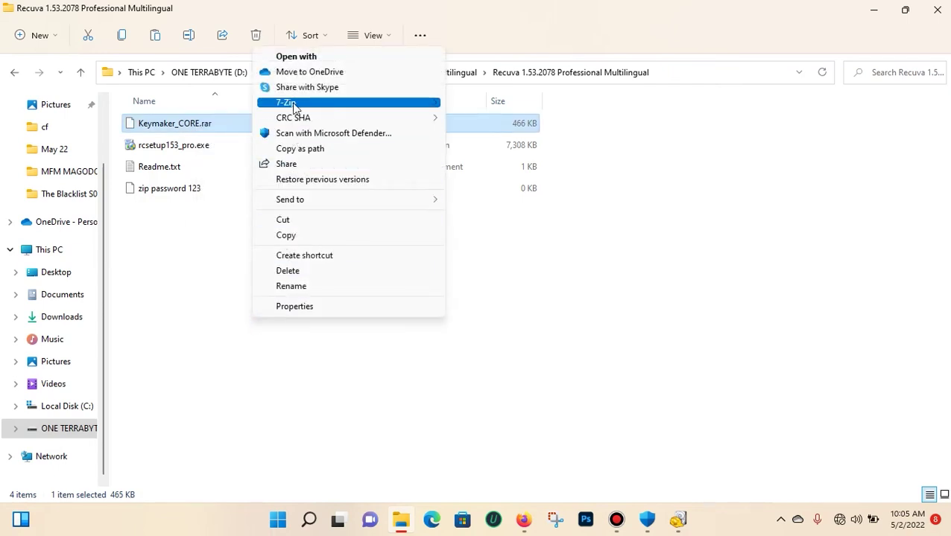
mouse_move(293, 105)
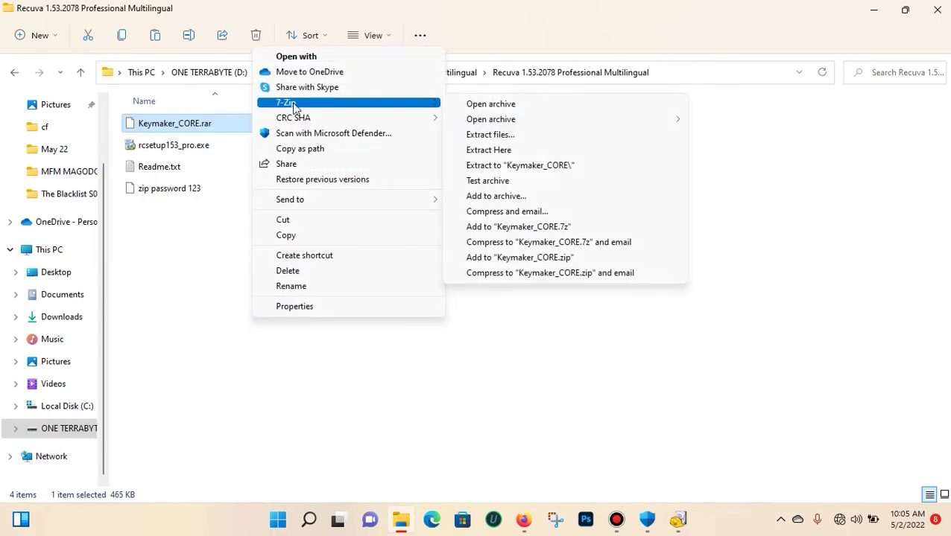
left_click(484, 136)
left_click(462, 347)
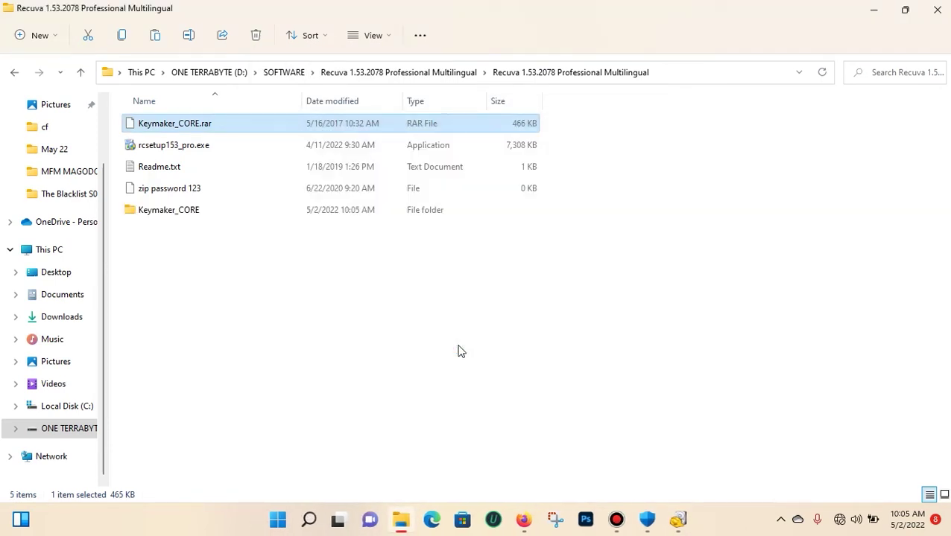
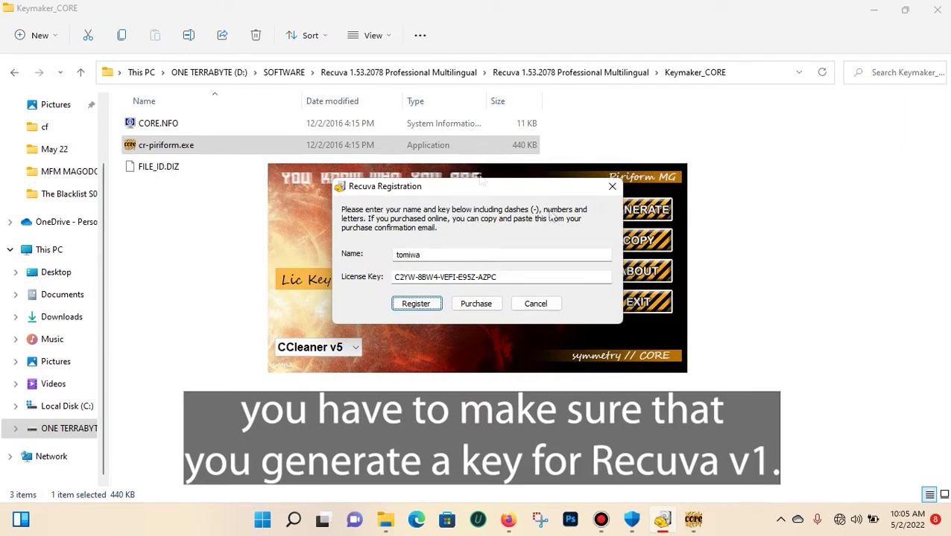
Generate and copy a fresh Recuva v1 licence key in the key generator
left_click(422, 367)
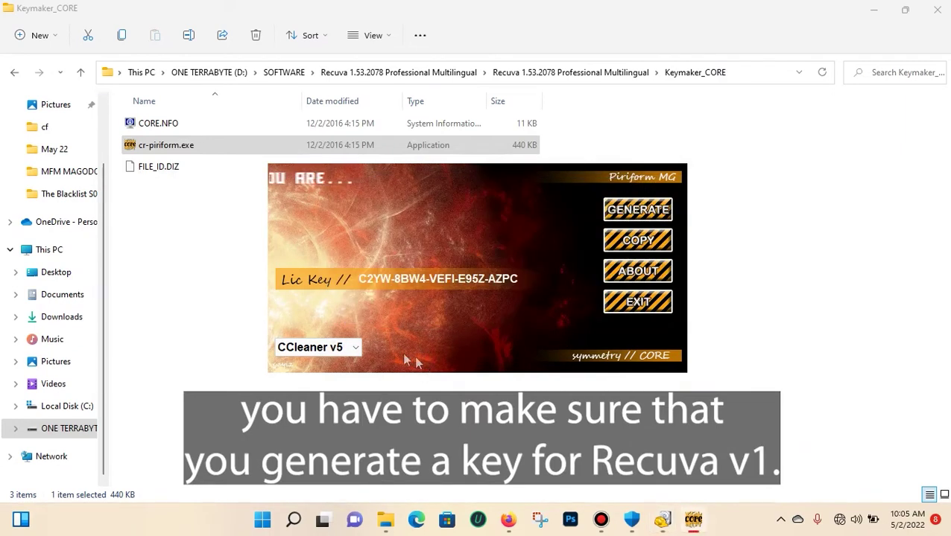
left_click(355, 349)
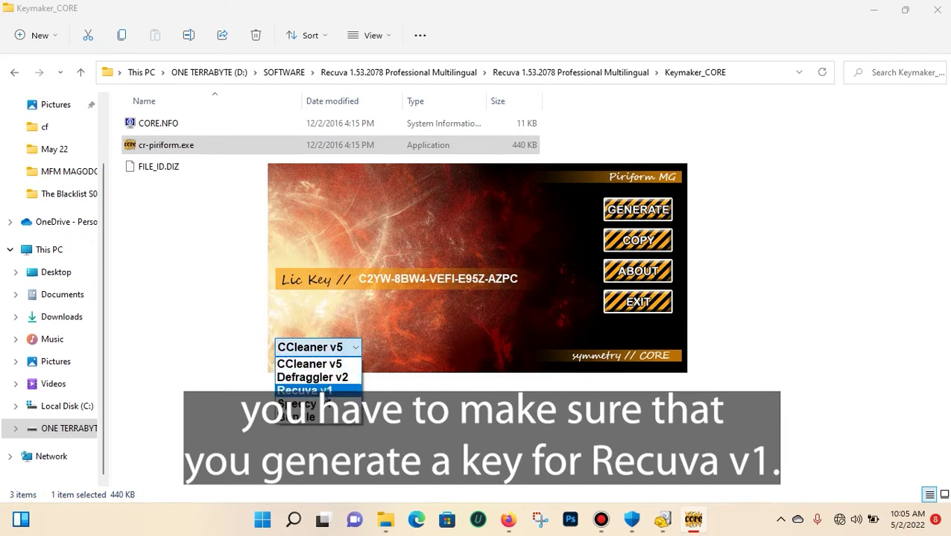
left_click(321, 390)
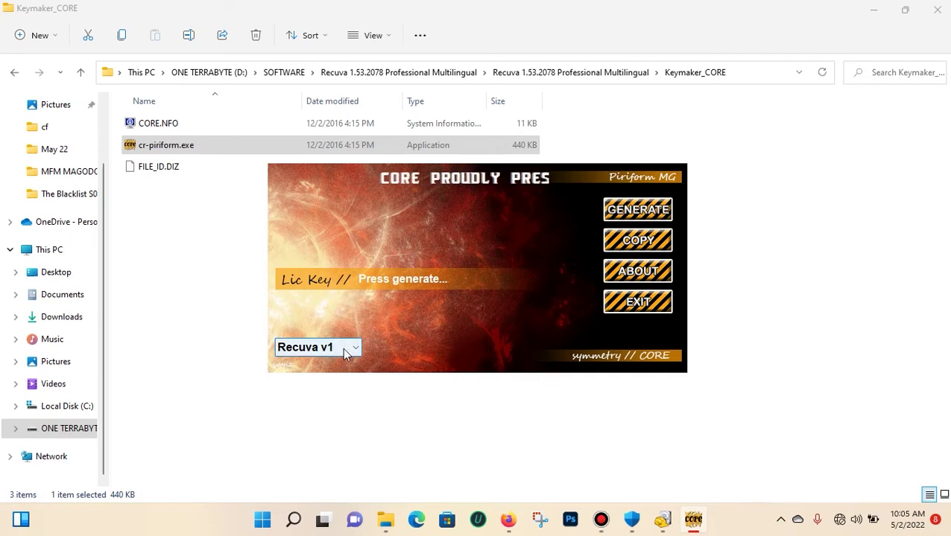
left_click(666, 212)
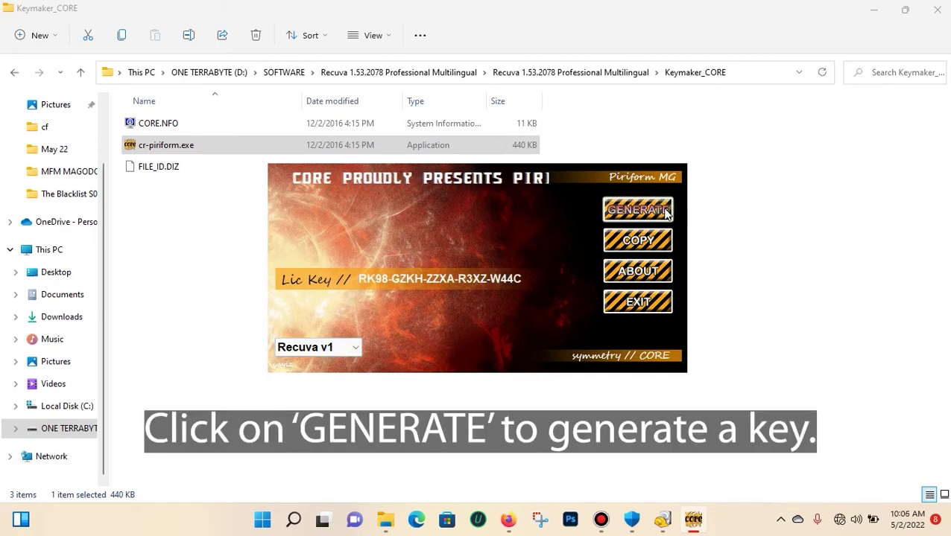
left_click(666, 212)
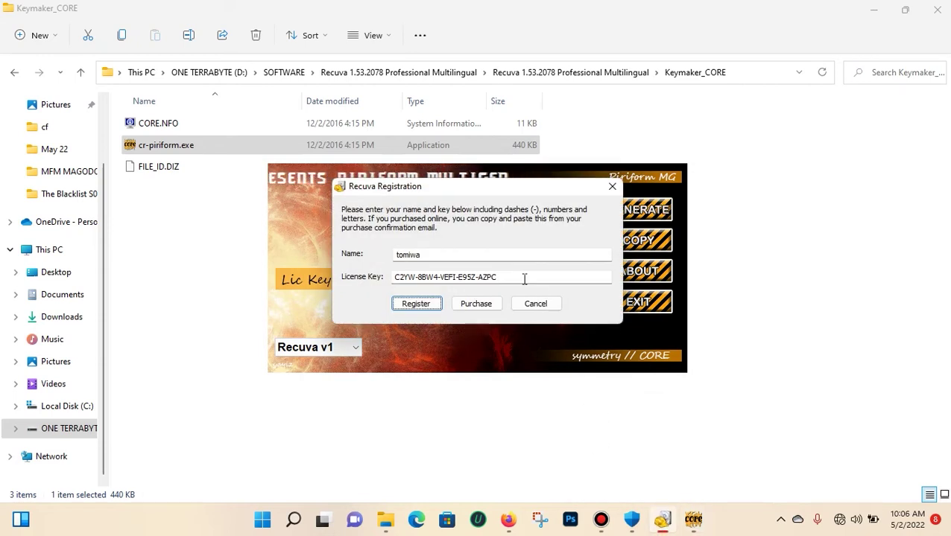
Replace the old licence key in the registration form with the new one and register
left_click(525, 279)
key("ctrl+a")
key("ctrl+v")
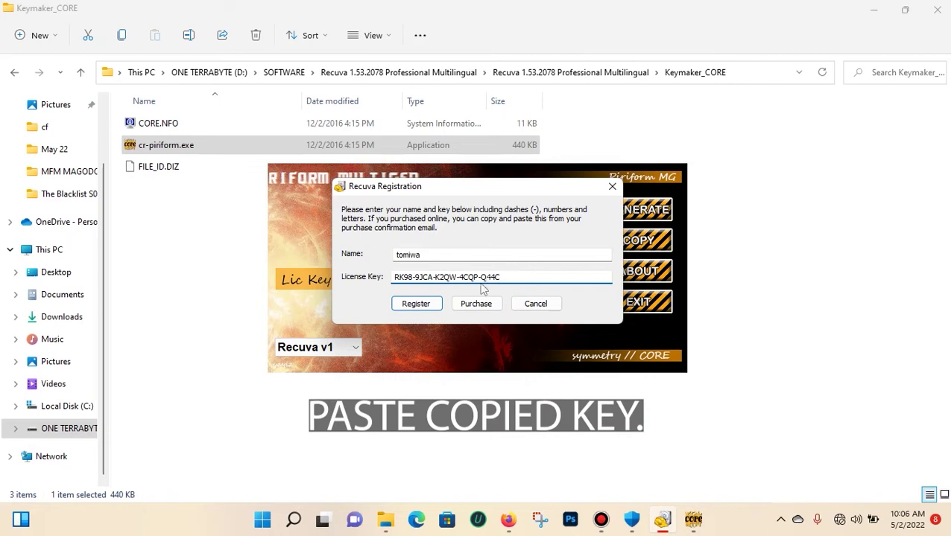
left_click_drag(419, 188, 539, 190)
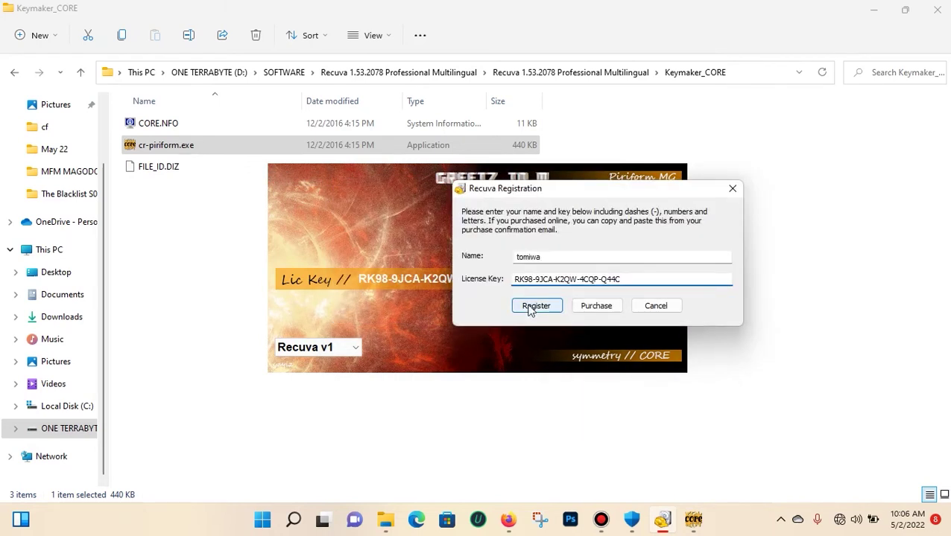
left_click(535, 306)
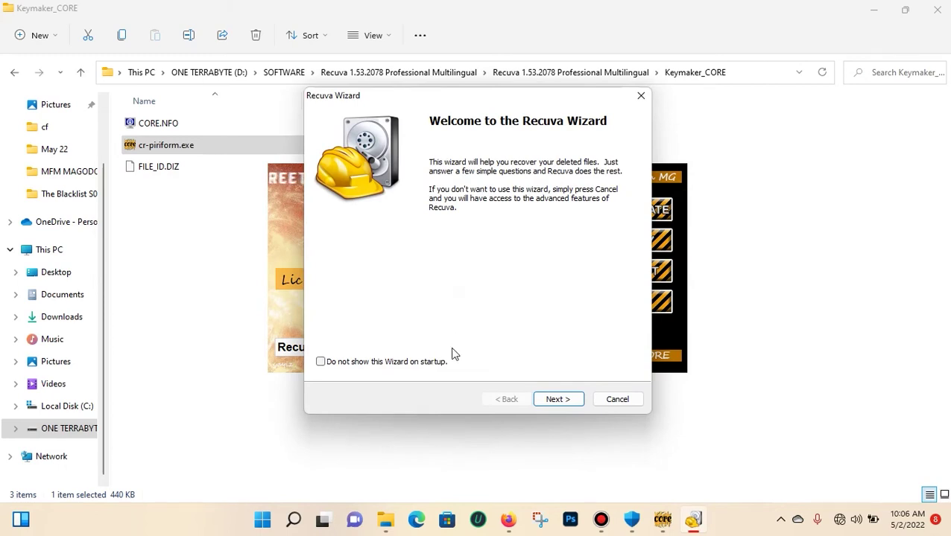
Close the key generator and keep All Files with direct recovery in the wizard
left_click(561, 402)
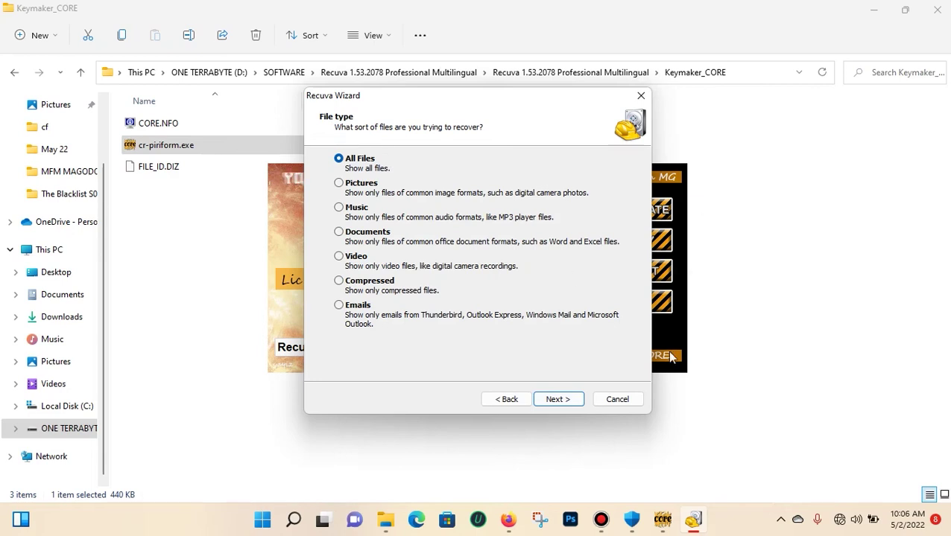
left_click(667, 331)
left_click(625, 300)
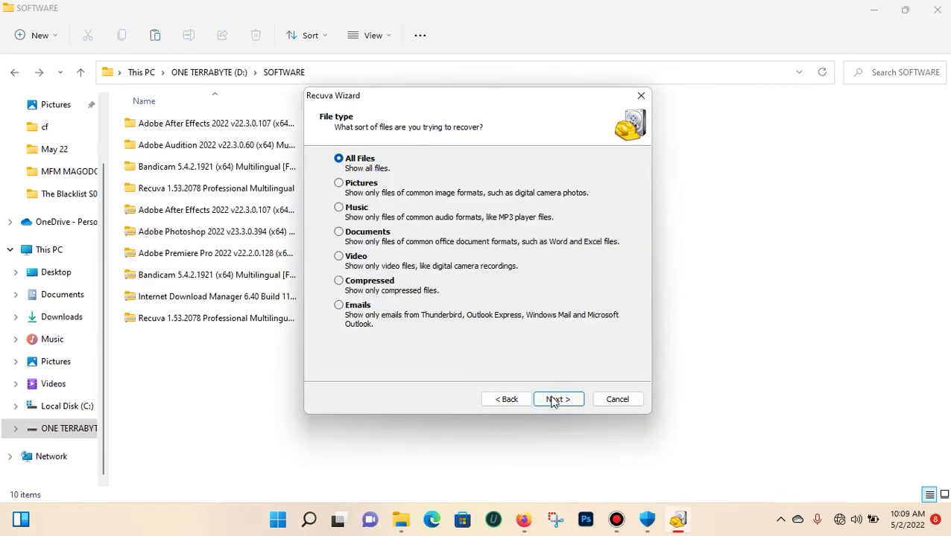
left_click(552, 401)
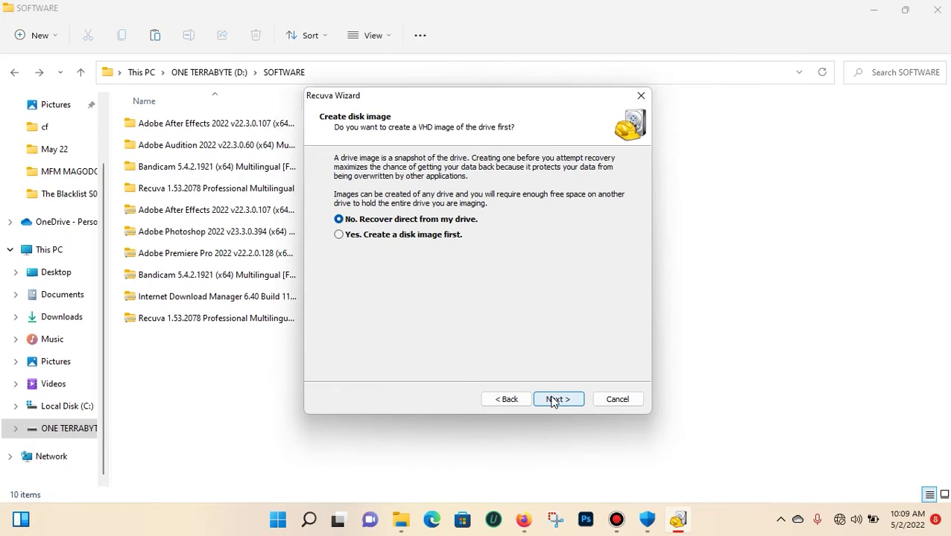
left_click(552, 401)
Set the search location to D:\SOFTWARE and start the scan without deep scan
left_click(409, 267)
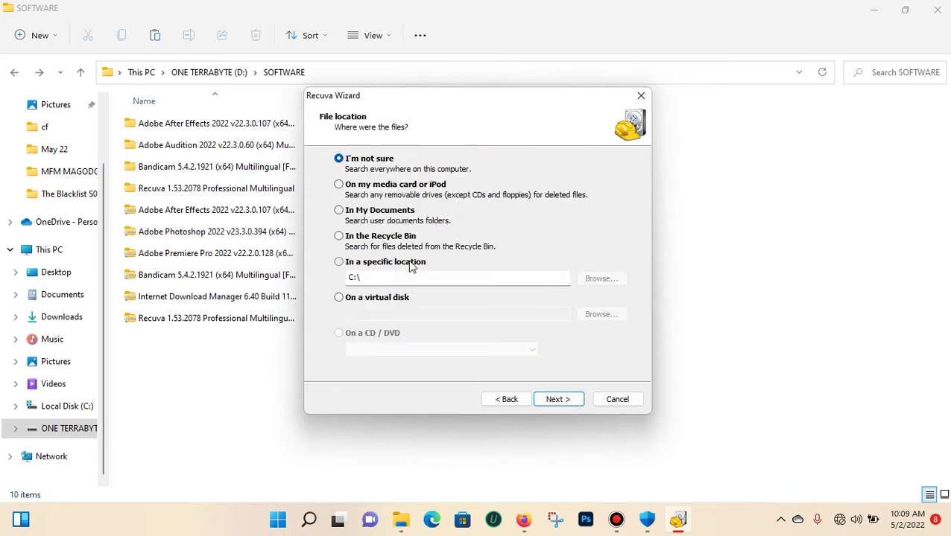
left_click(605, 278)
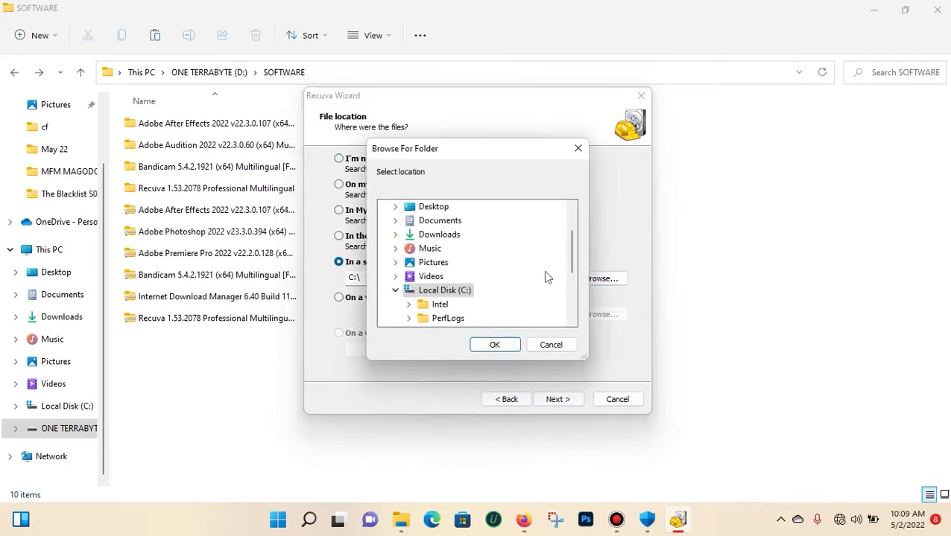
scroll(456, 254, "down", 3)
left_click(410, 290)
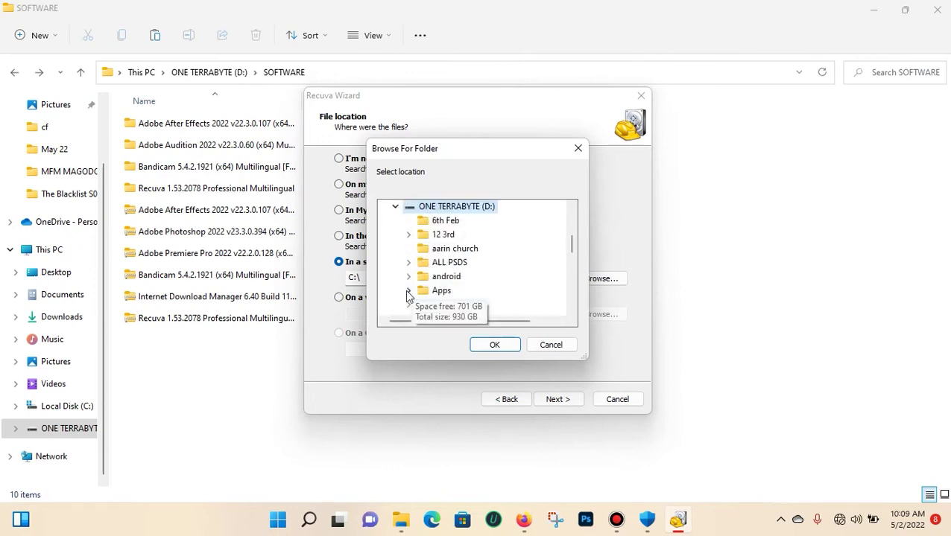
scroll(407, 296, "down", 5)
left_click(410, 207)
left_click(419, 209)
left_click(492, 345)
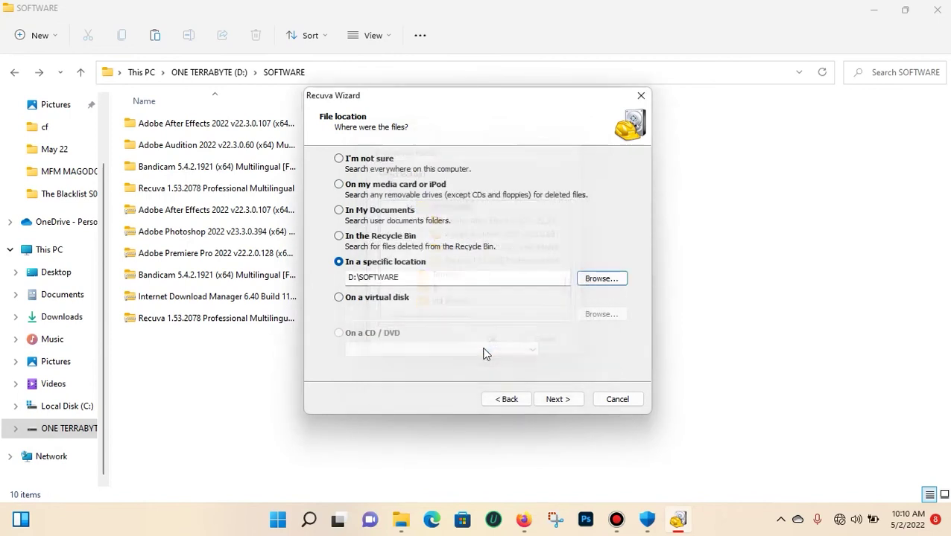
left_click(555, 399)
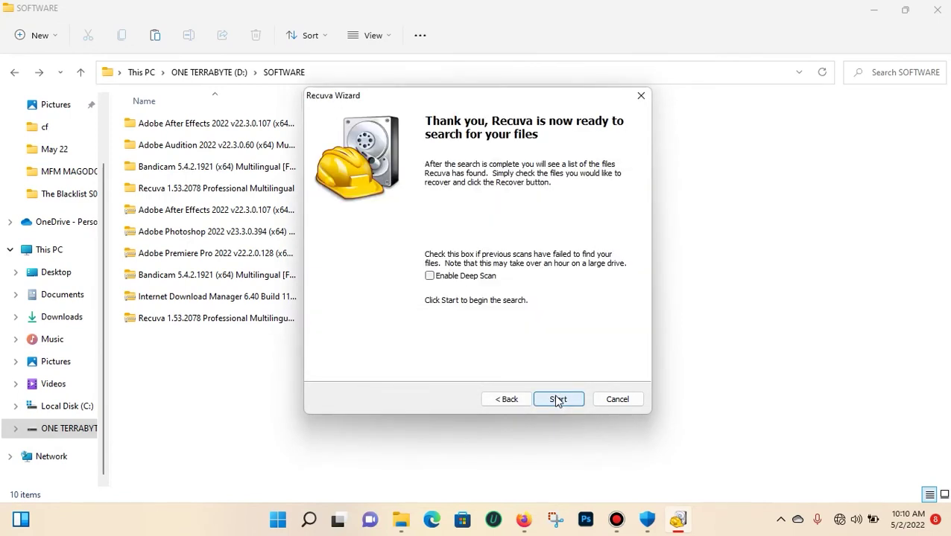
left_click(556, 400)
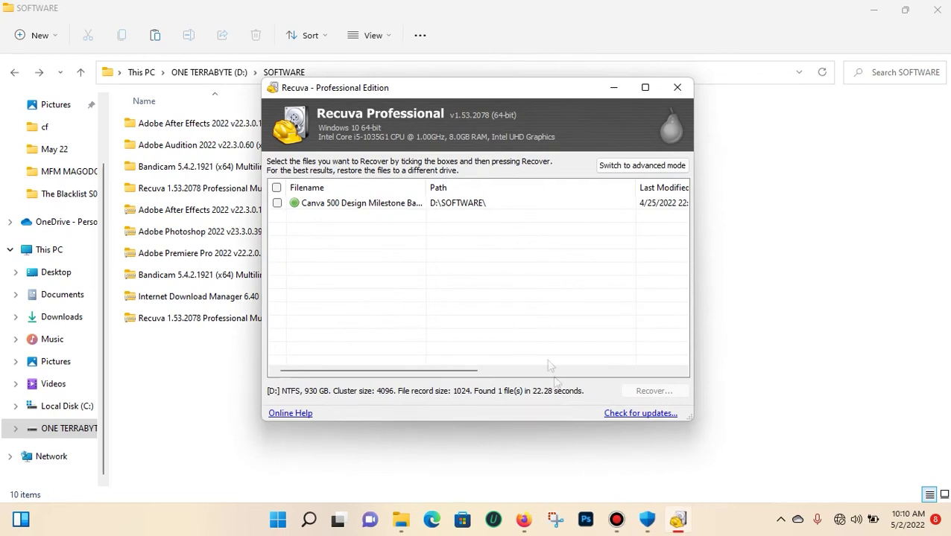
Select the found Canva 500 Design Milestone file in the finished scan results
left_click(354, 208)
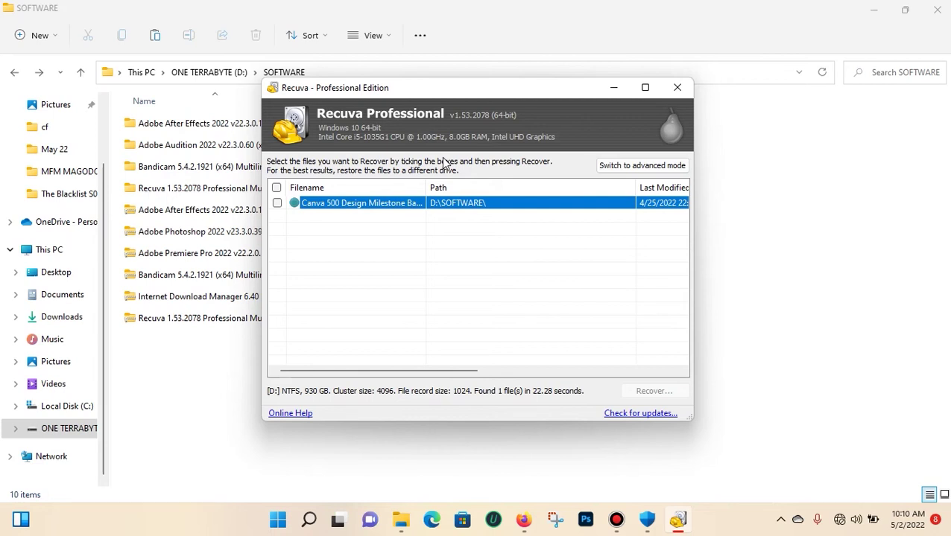
Recover Canva 500 Design Milestone Badge.mp4 into D:\SOFTWARE, accepting the same-drive warning
left_click(276, 203)
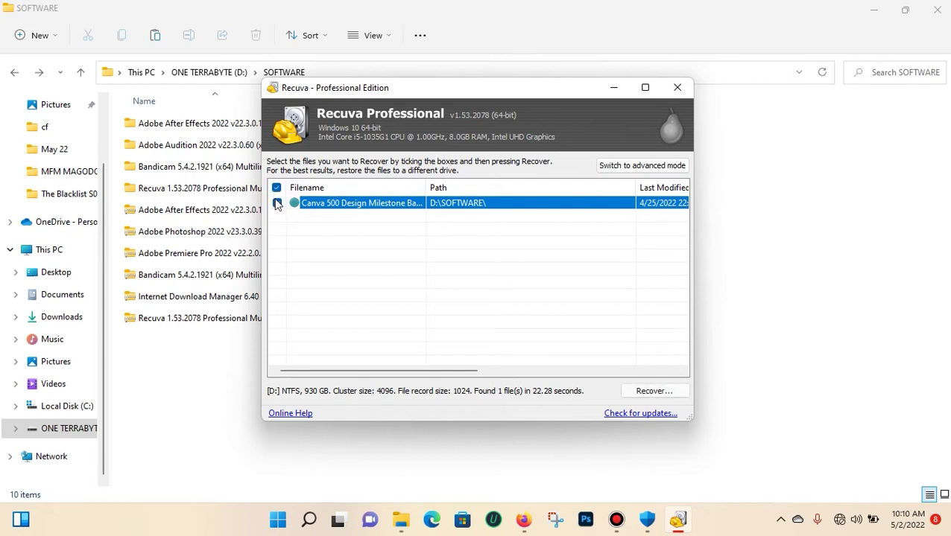
left_click(640, 394)
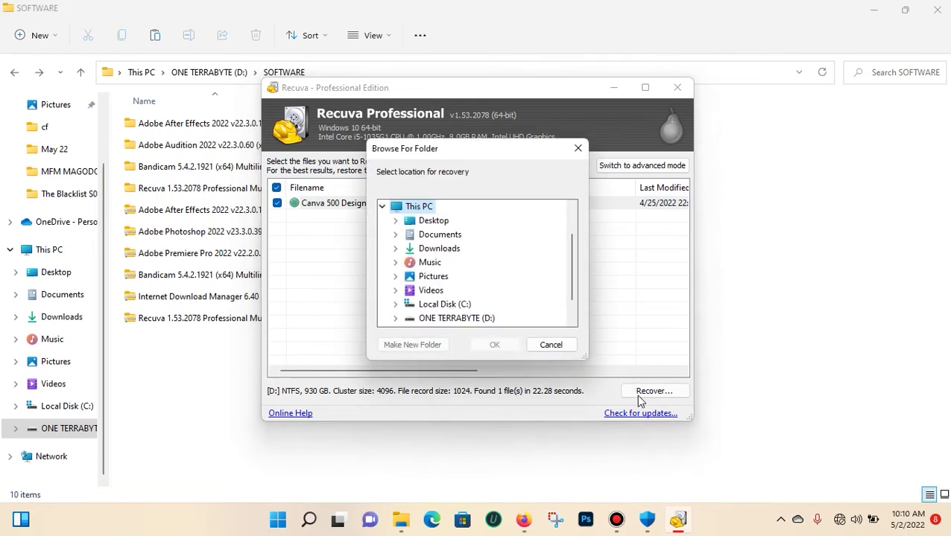
scroll(447, 290, "down", 1)
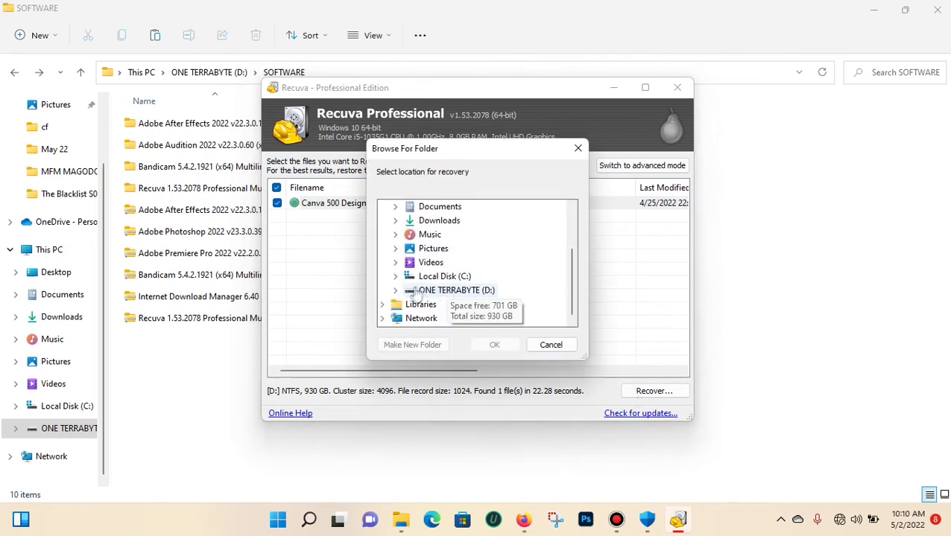
double_click(415, 292)
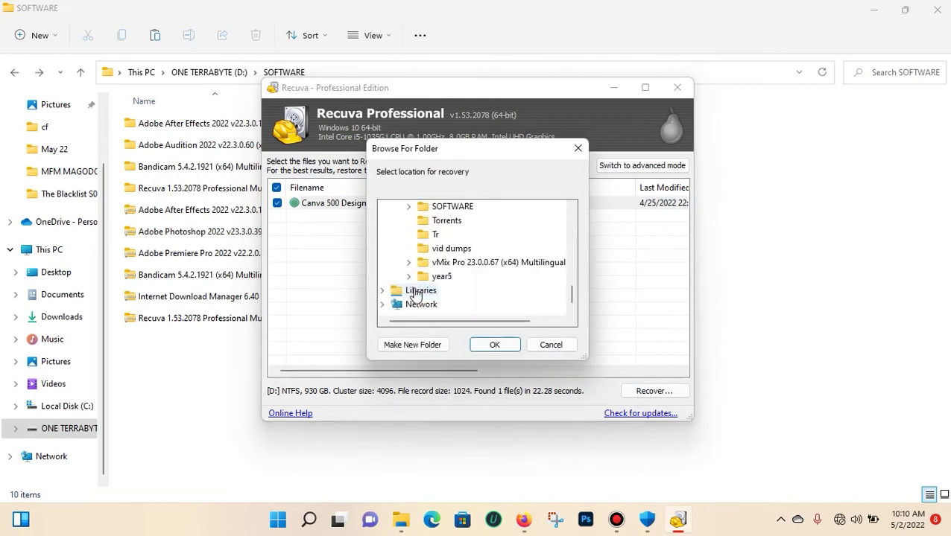
double_click(423, 209)
left_click(492, 347)
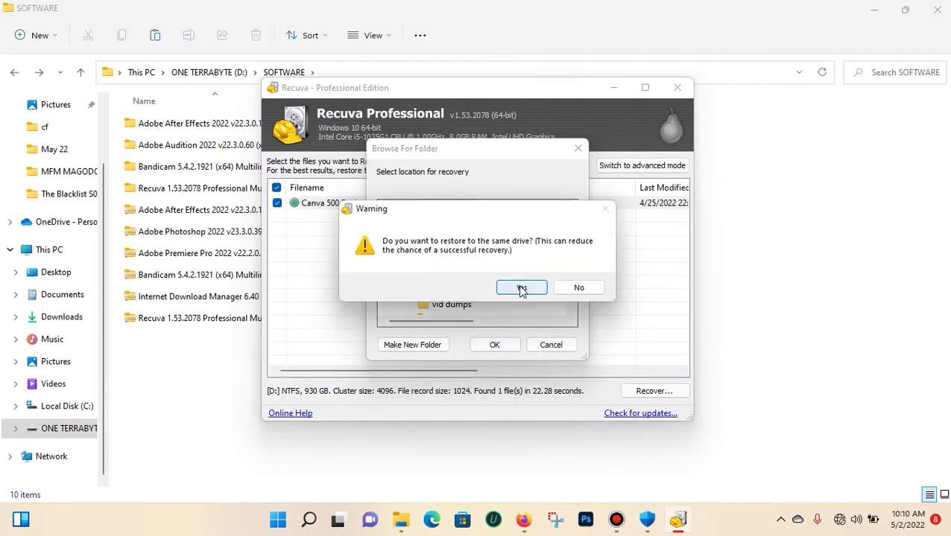
left_click(522, 288)
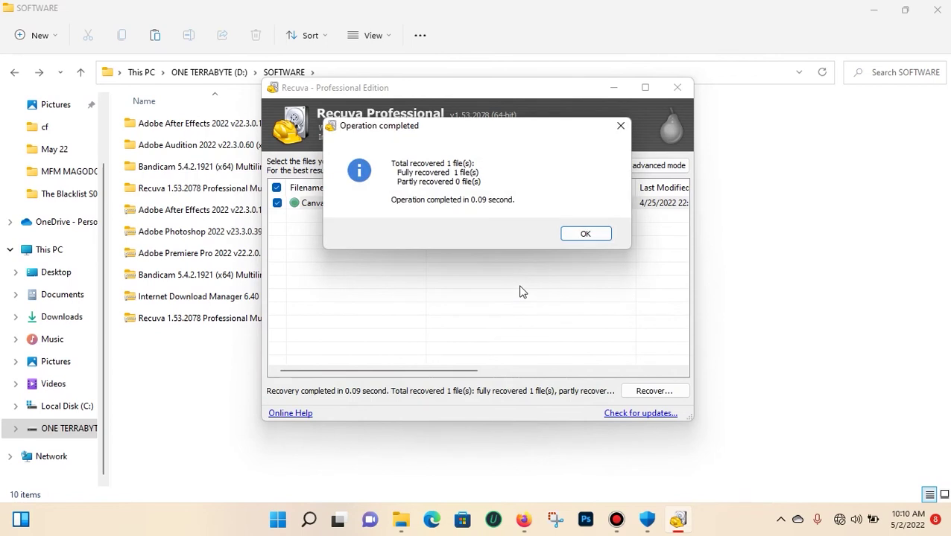
left_click(586, 235)
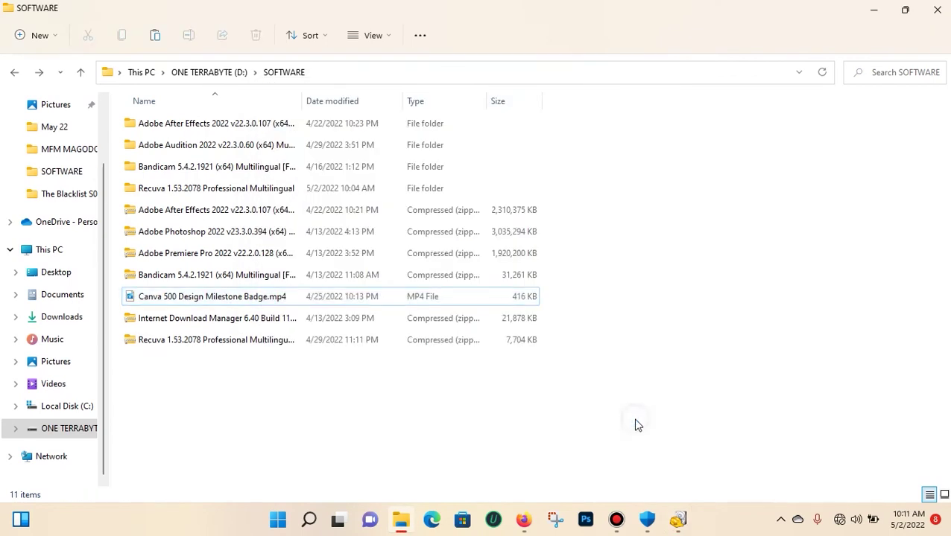
Confirm the recovered Canva MP4 is in SOFTWARE, then return to the Recuva window
left_click(410, 304)
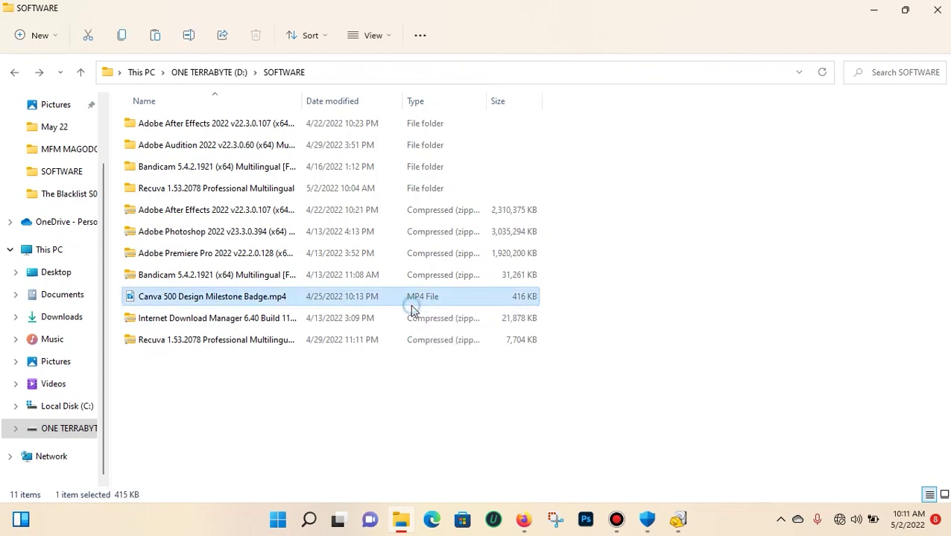
left_click(667, 305)
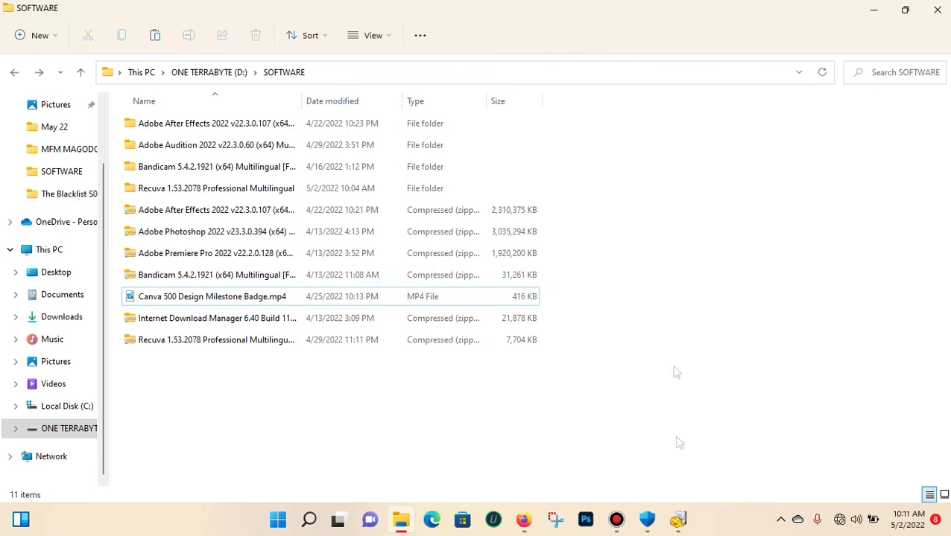
left_click(677, 521)
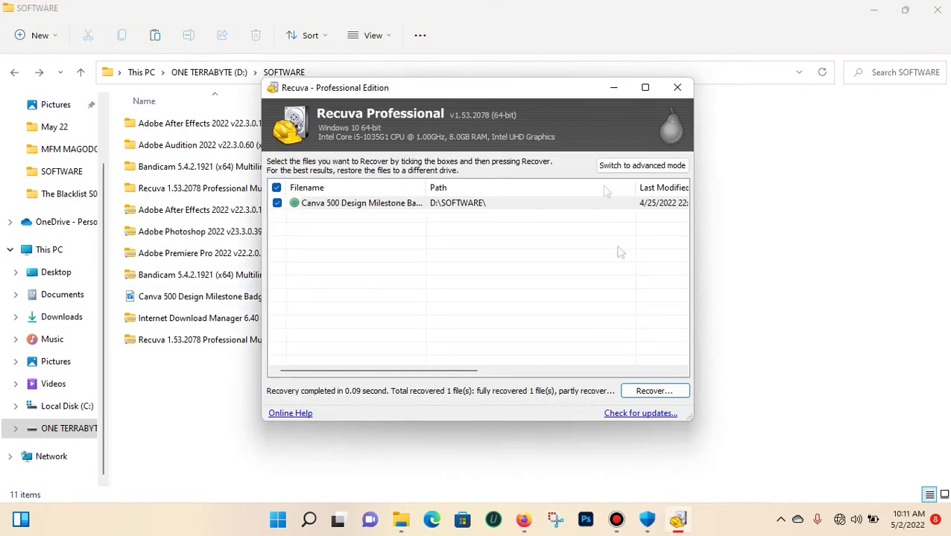
Restart Recuva via Start search and advance the wizard past file type and disk image pages
left_click(691, 88)
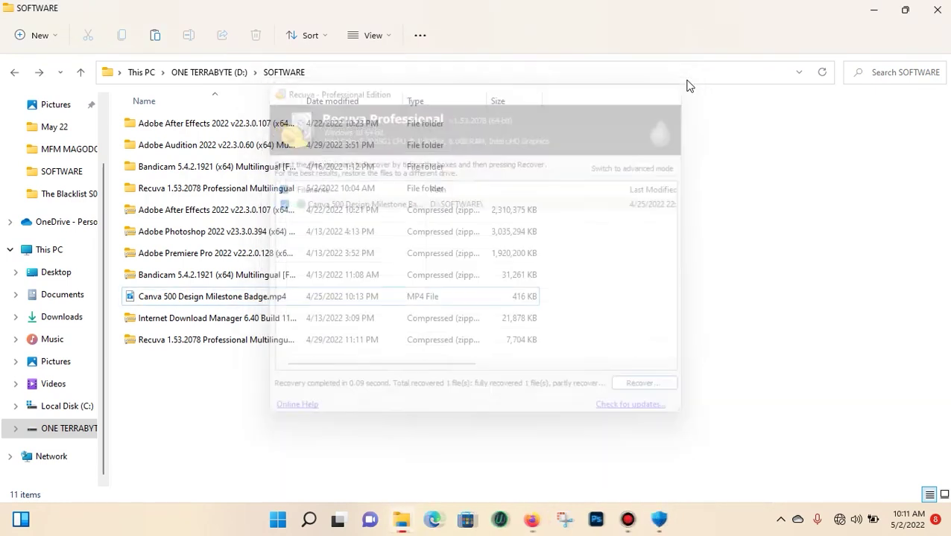
key("super")
type("recu")
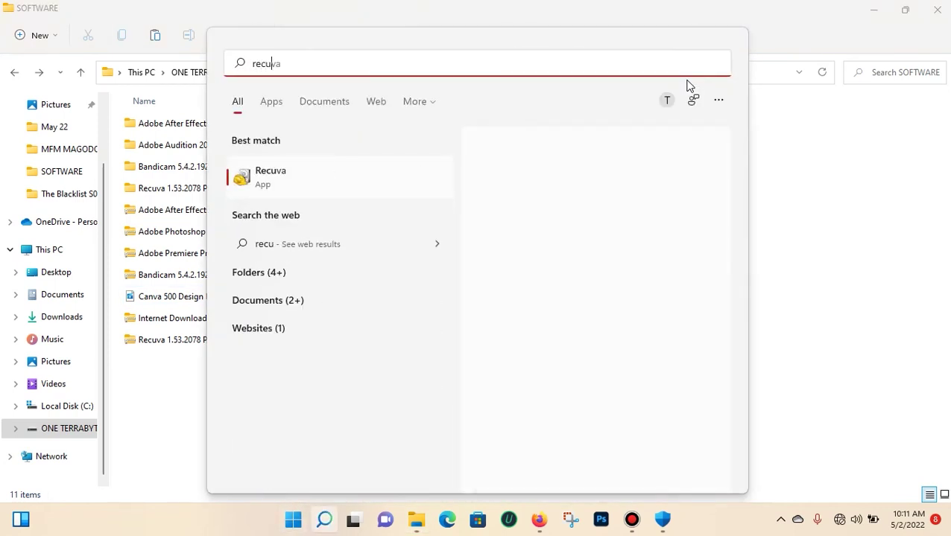
key("Return")
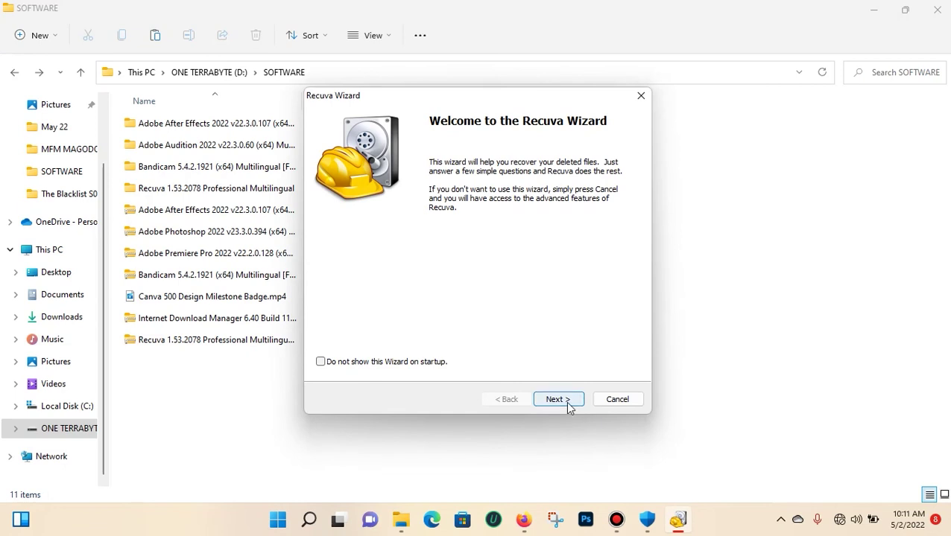
left_click(565, 401)
left_click(565, 401)
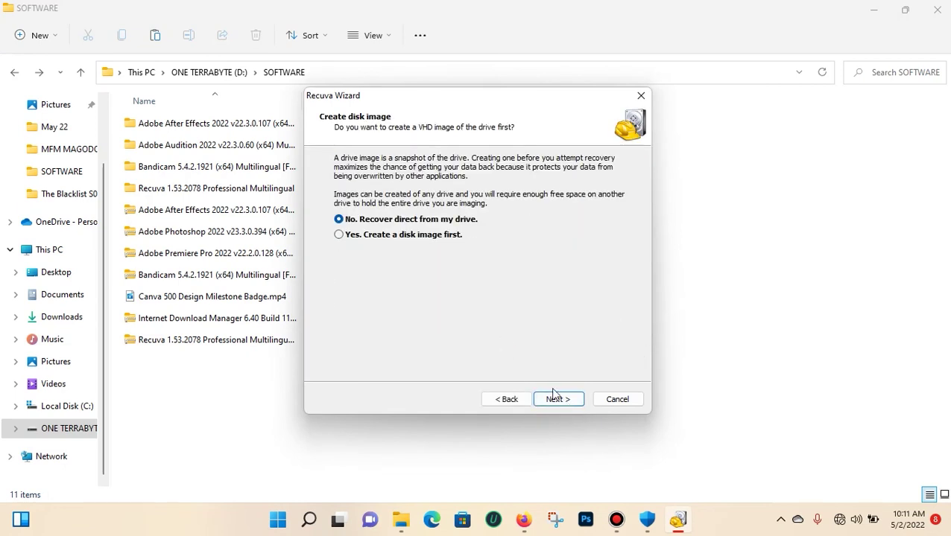
left_click(555, 398)
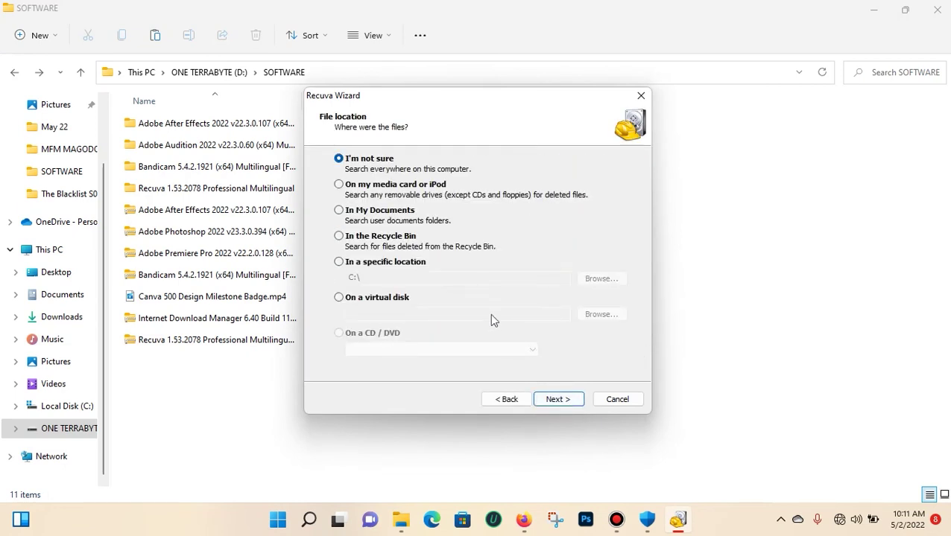
Set the search location to D:\SOFTWARE and start a scan with Deep Scan enabled
left_click(395, 267)
left_click(594, 279)
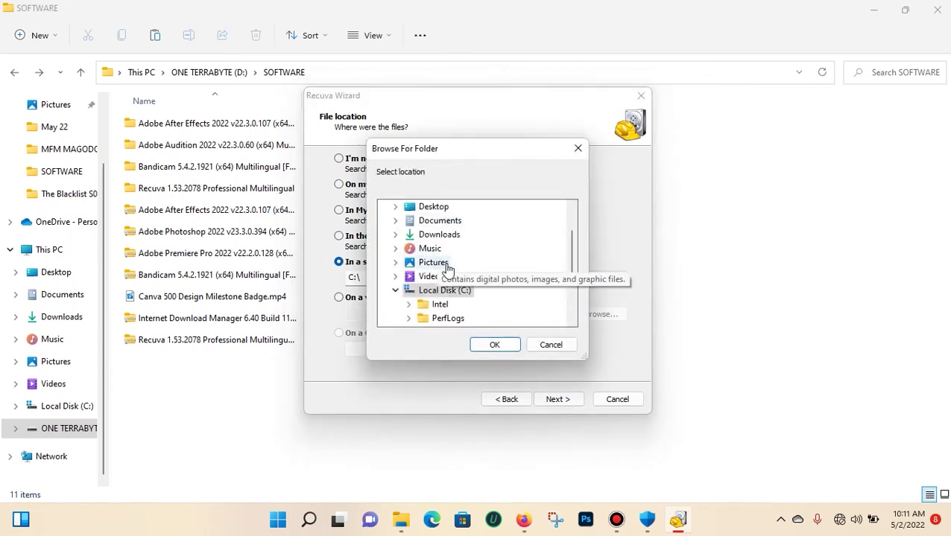
scroll(447, 268, "down", 3)
double_click(416, 291)
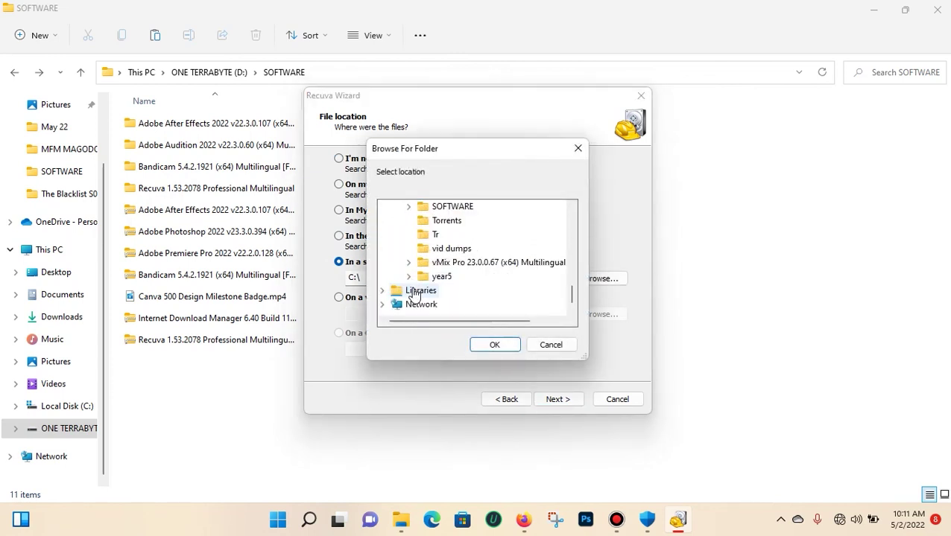
left_click(440, 209)
double_click(426, 211)
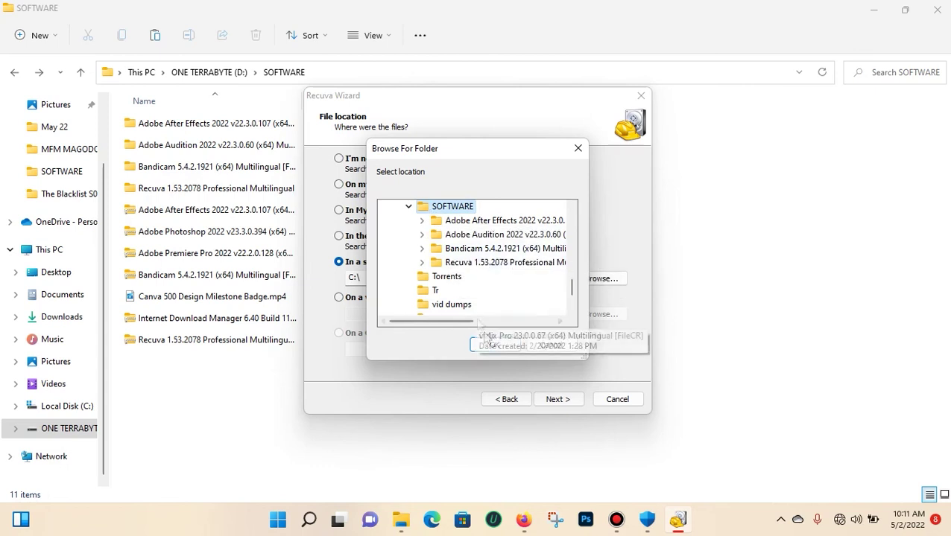
left_click(491, 344)
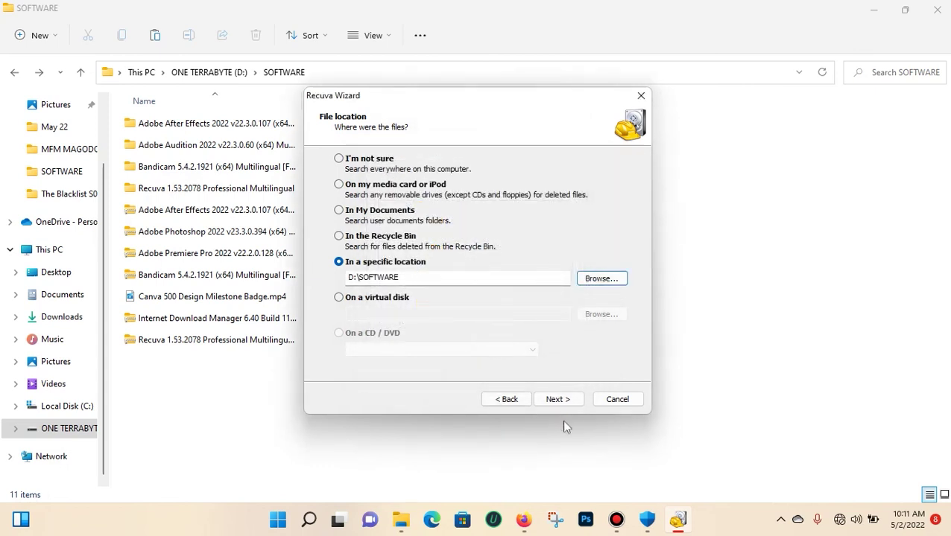
left_click(577, 399)
left_click(432, 277)
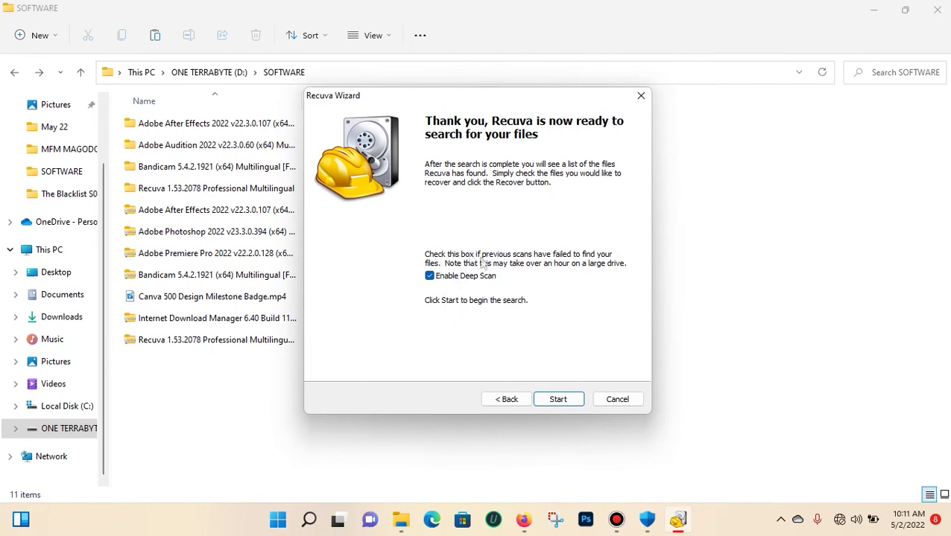
left_click(557, 399)
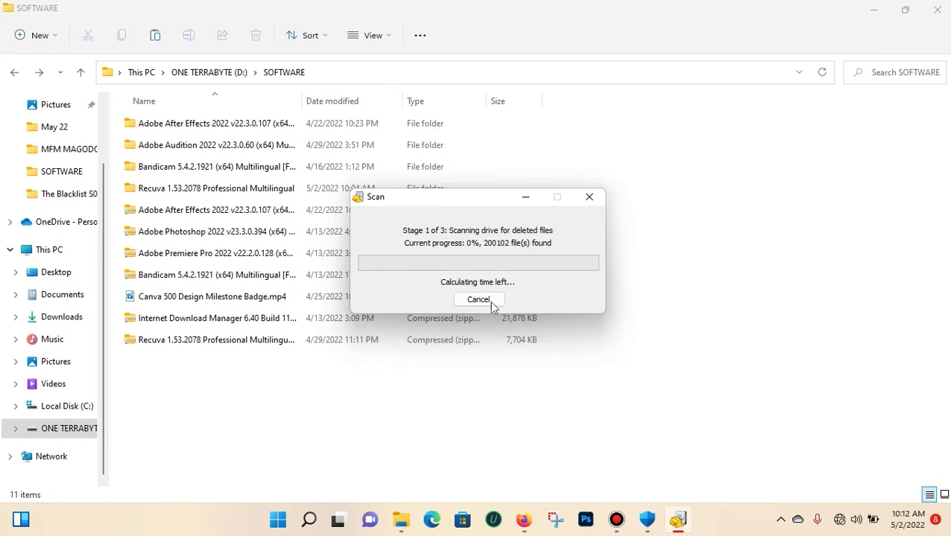
Open the YouTube channel's Videos tab in Firefox, then bring up Bandicam
left_click(525, 519)
scroll(713, 425, "down", 1)
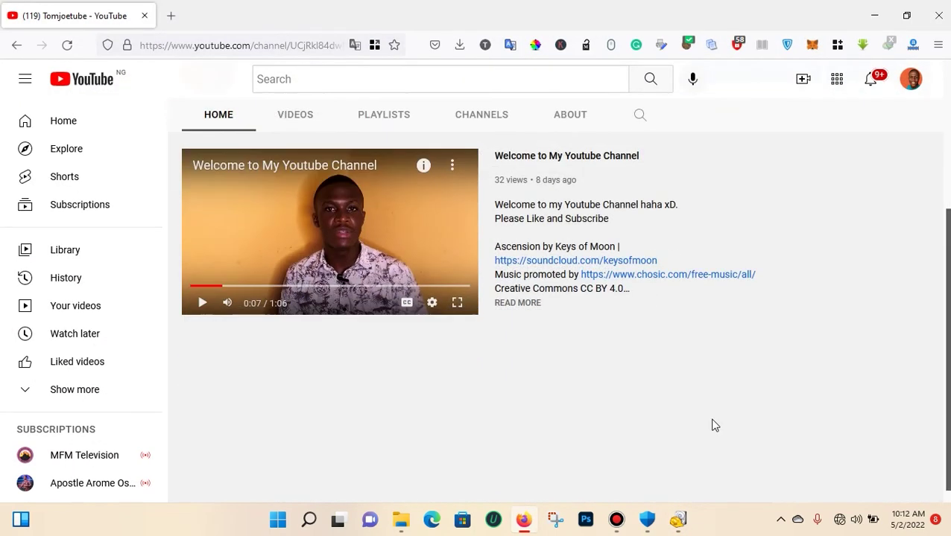
scroll(713, 425, "up", 1)
scroll(713, 425, "down", 1)
scroll(713, 424, "up", 1)
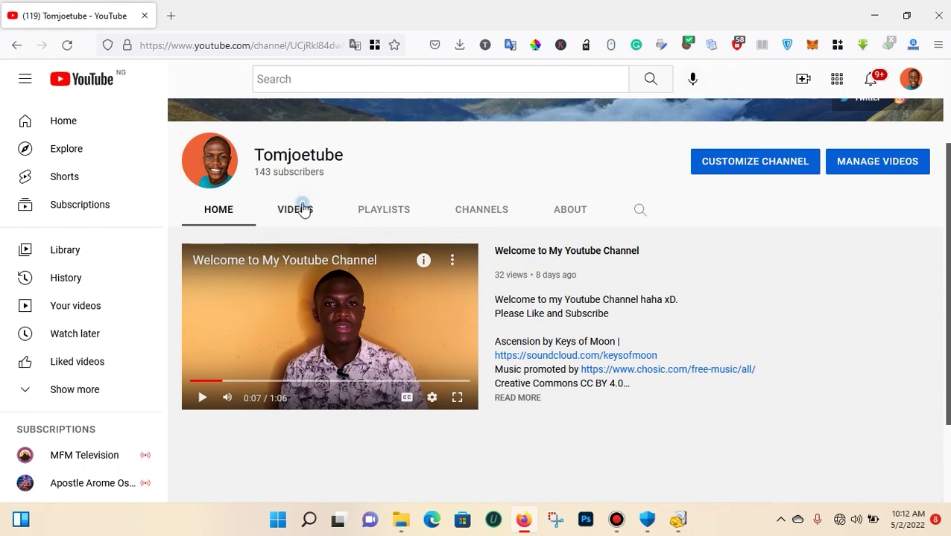
left_click(298, 210)
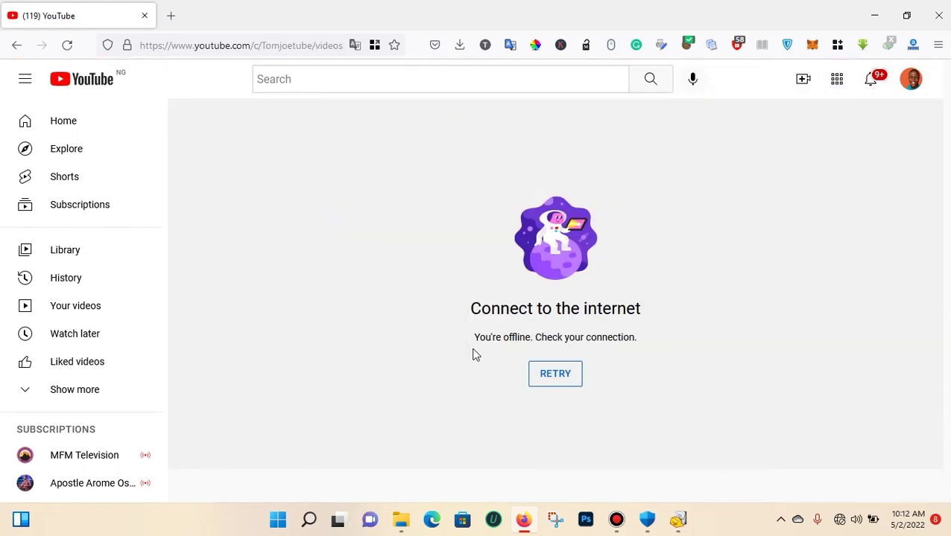
left_click(614, 521)
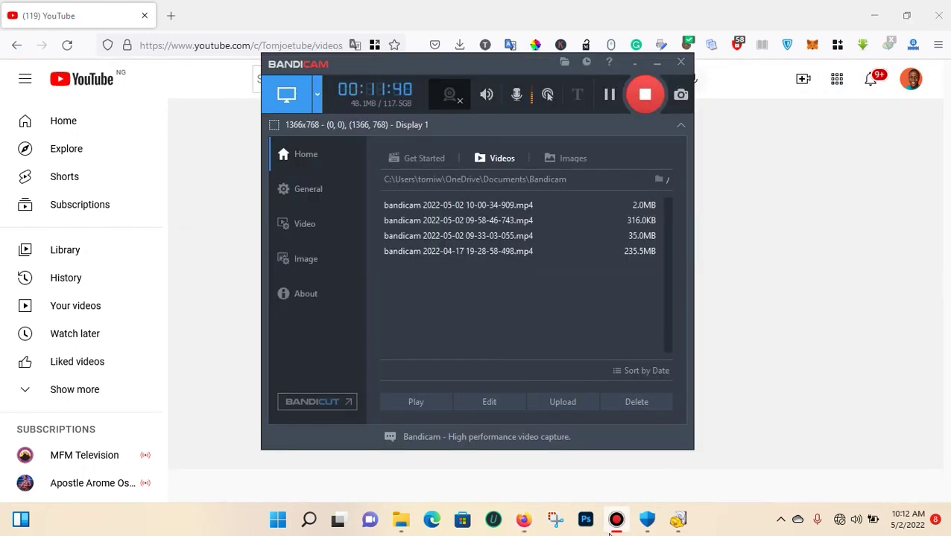